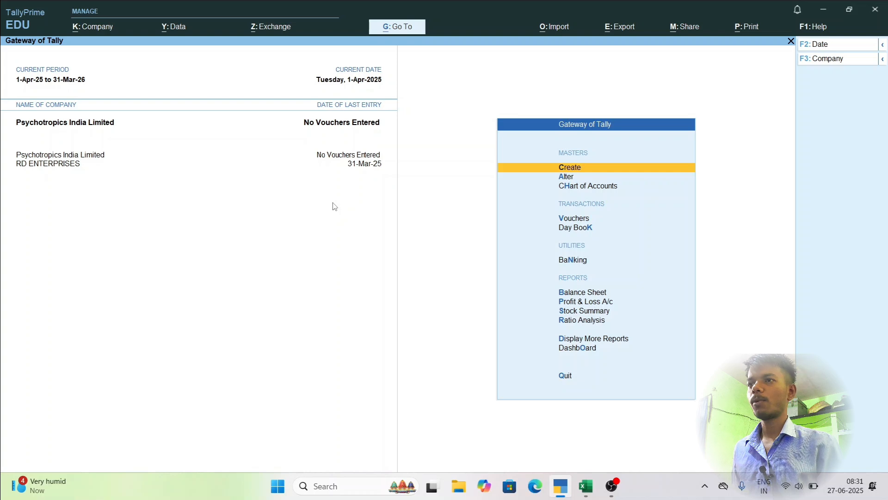
# Try 525 as the voucher number in a new sales voucher, and quit without saving it.
pyautogui.press('Down')
pyautogui.press('Down')
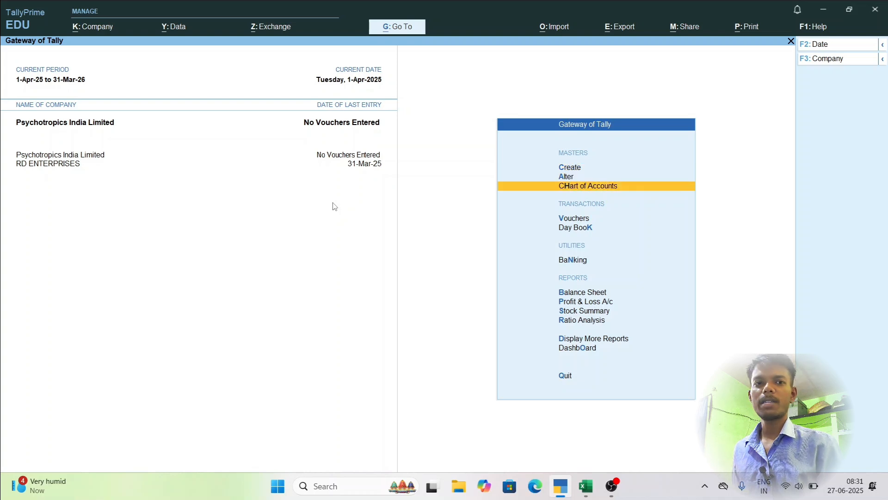
pyautogui.press('Down')
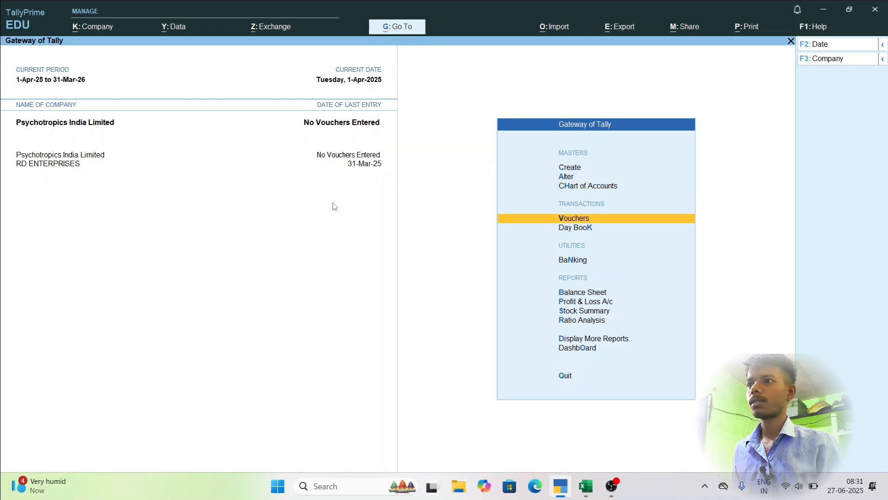
pyautogui.press('Return')
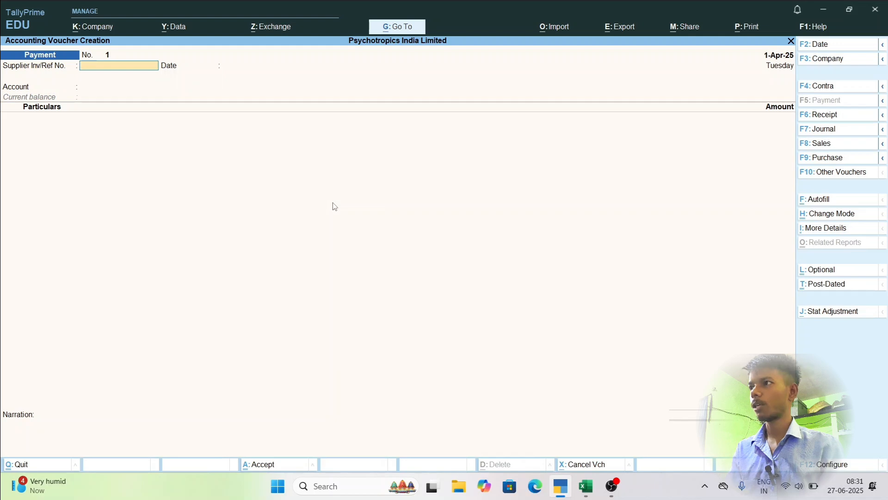
pyautogui.press('F8')
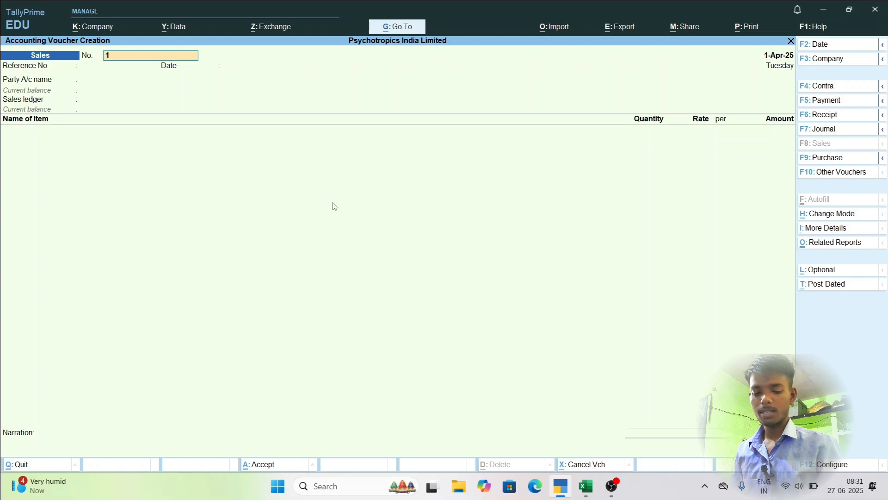
pyautogui.write('525')
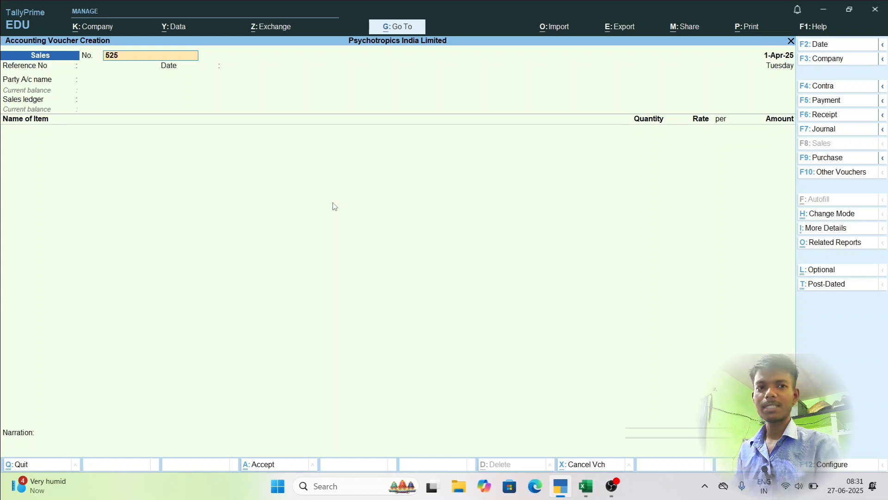
pyautogui.press('BackSpace')
pyautogui.press('BackSpace')
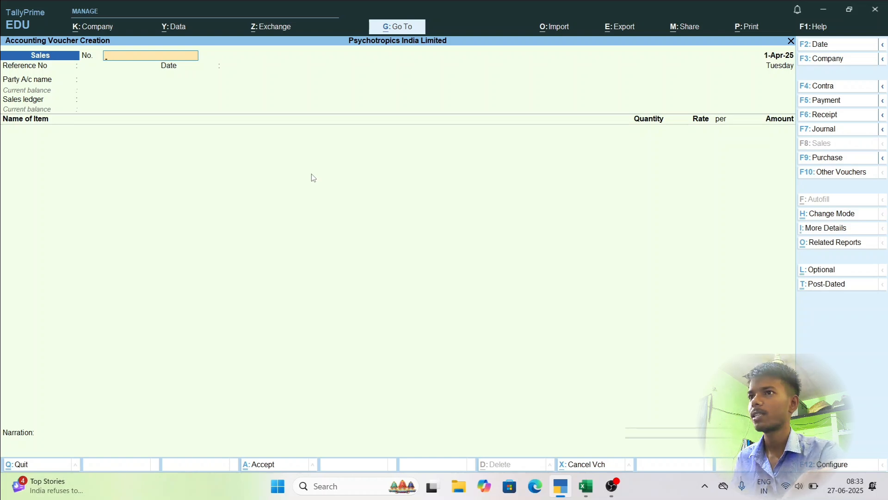
pyautogui.press('Escape')
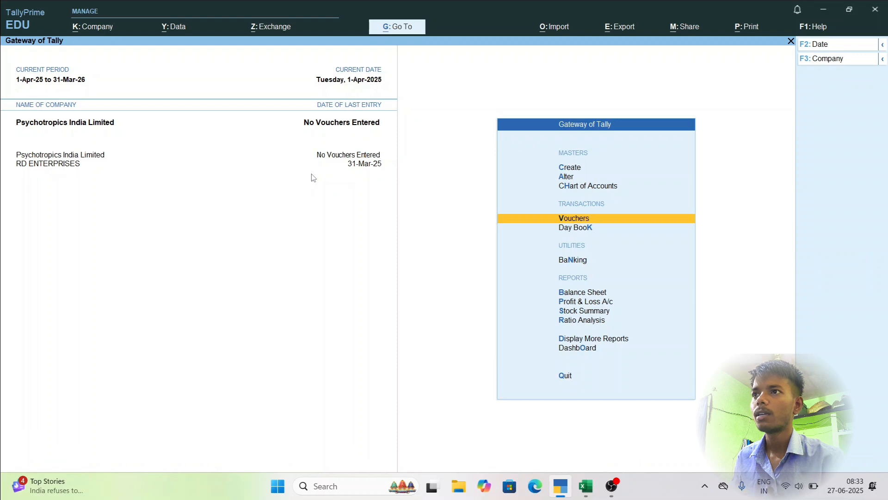
# Open the Sales voucher type for alteration.
pyautogui.press('Up')
pyautogui.press('Up')
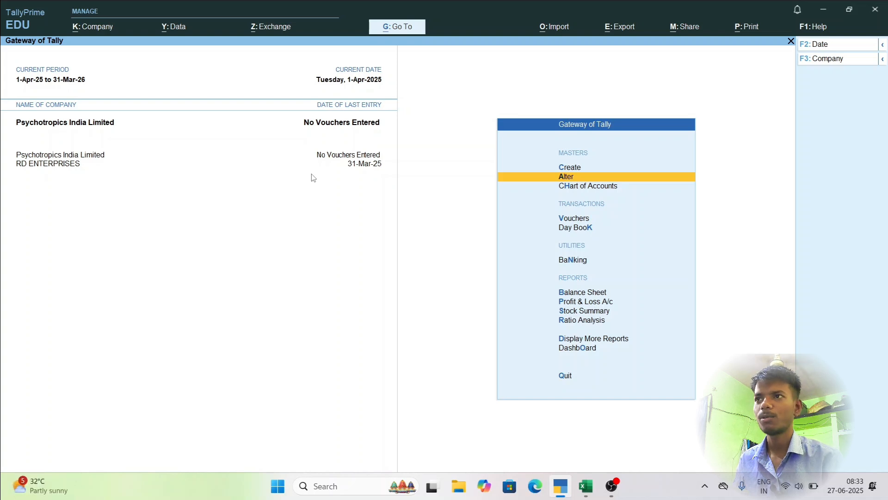
pyautogui.press('Return')
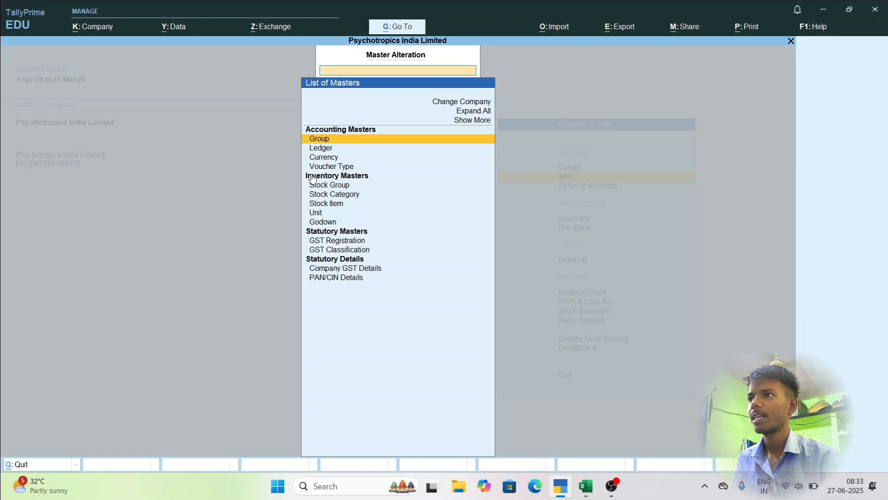
pyautogui.press('Down')
pyautogui.press('Down')
pyautogui.press('Down')
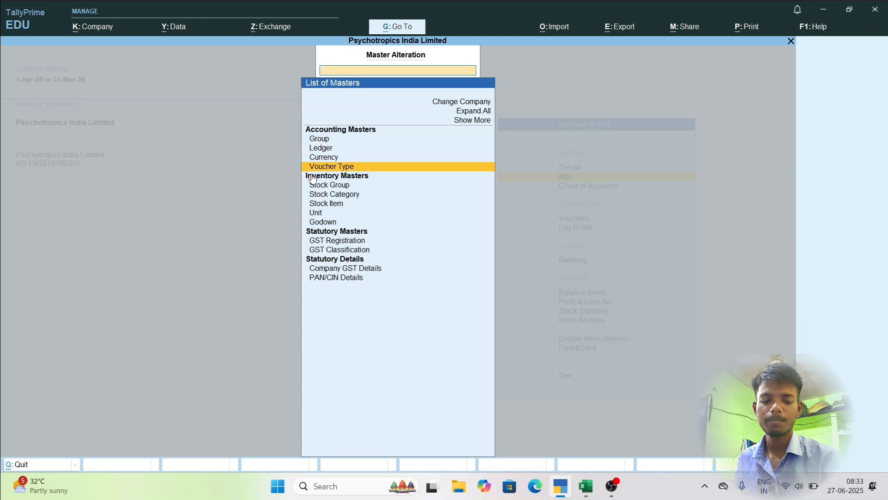
pyautogui.press('Return')
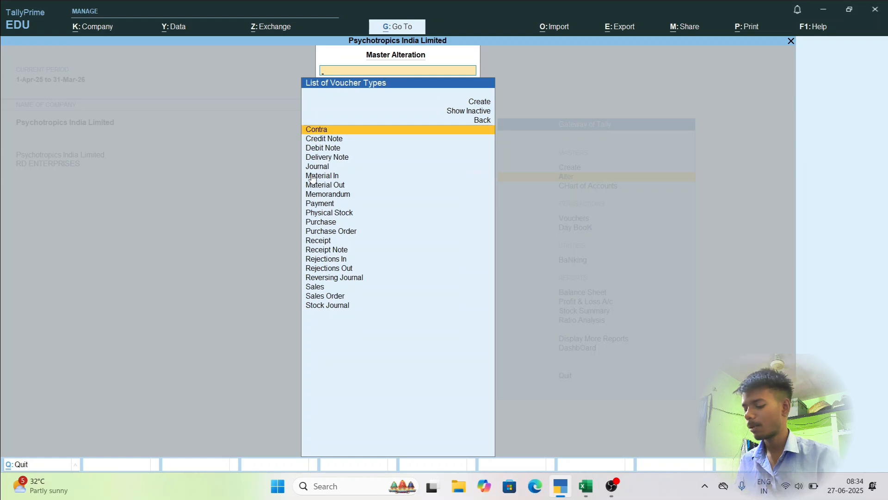
pyautogui.write('Sale')
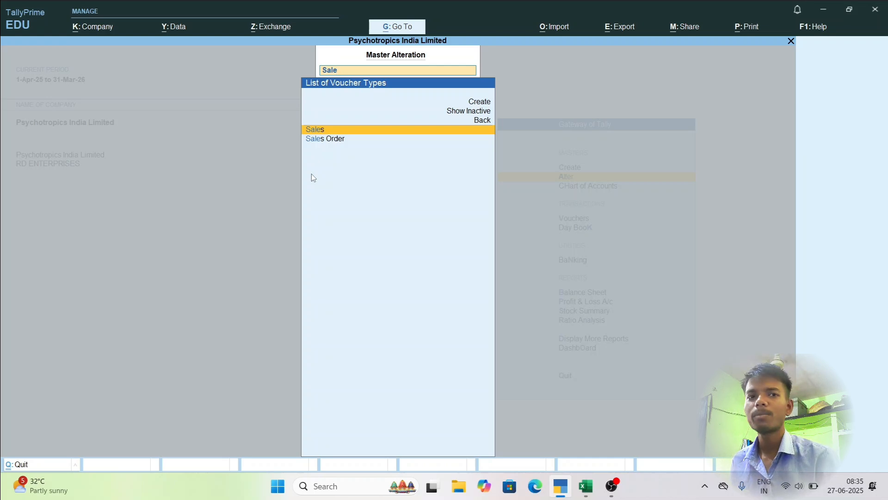
pyautogui.press('Return')
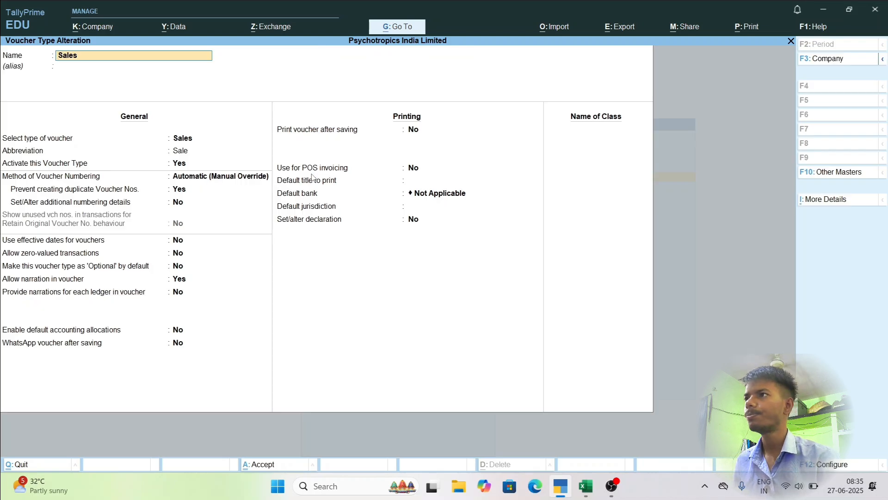
# Set the Sales voucher numbering method to Multi-user Auto with the Retain Original Voucher No. behaviour.
pyautogui.press('Return')
pyautogui.press('Return')
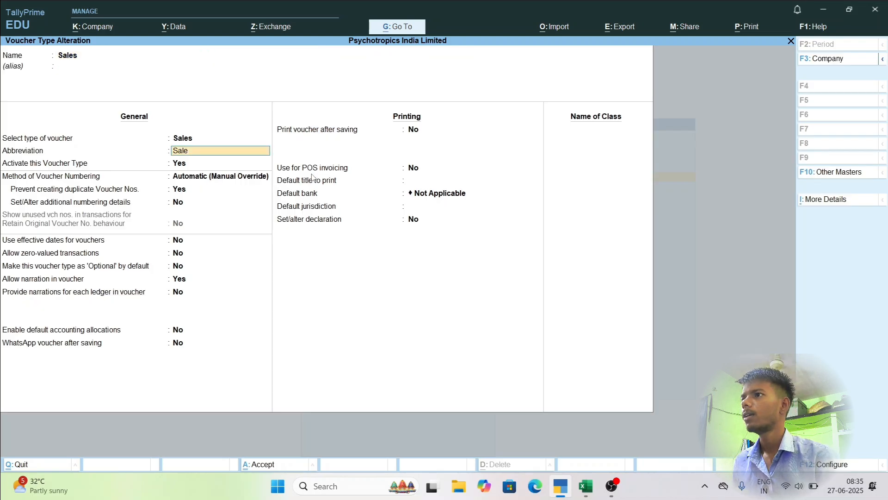
pyautogui.press('Return')
pyautogui.press('Return')
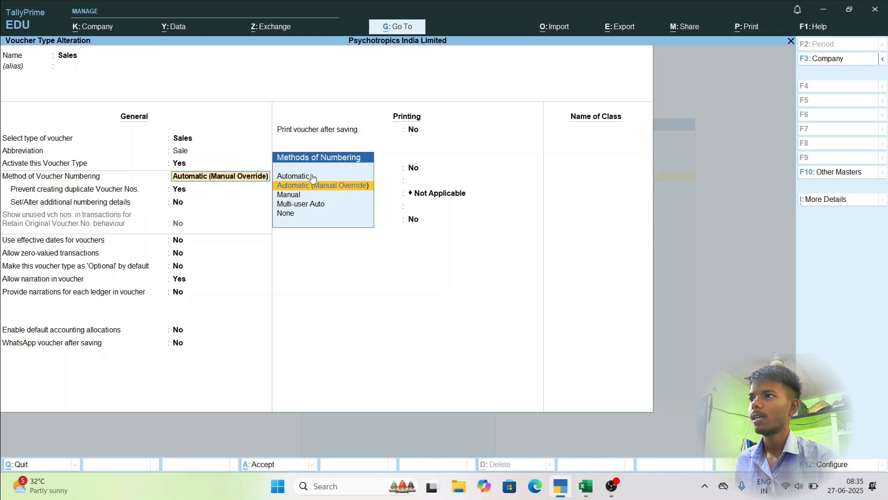
pyautogui.press('Down')
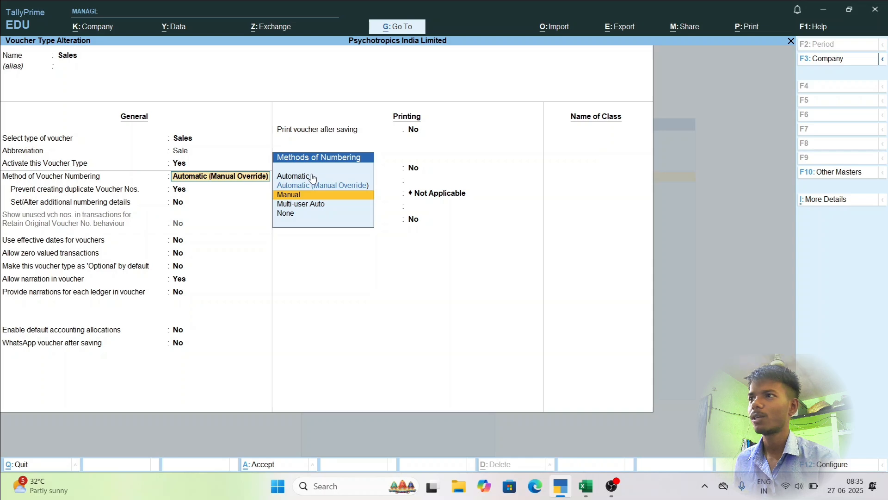
pyautogui.press('Down')
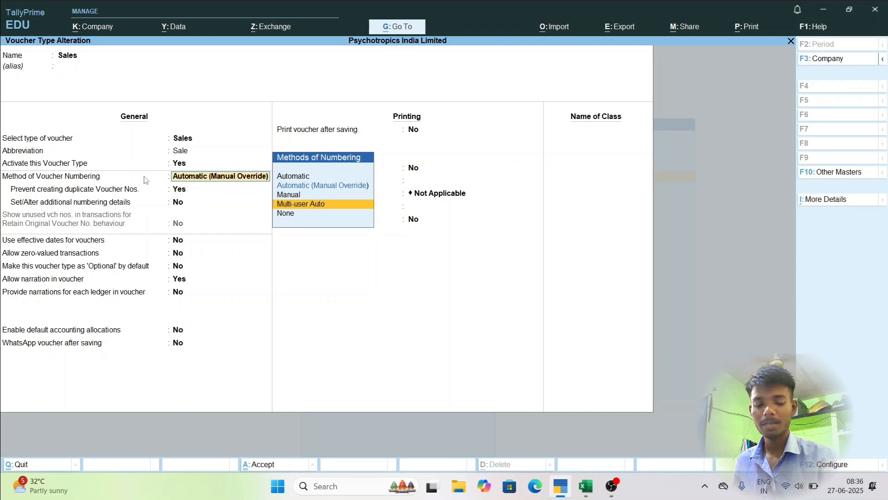
pyautogui.press('Return')
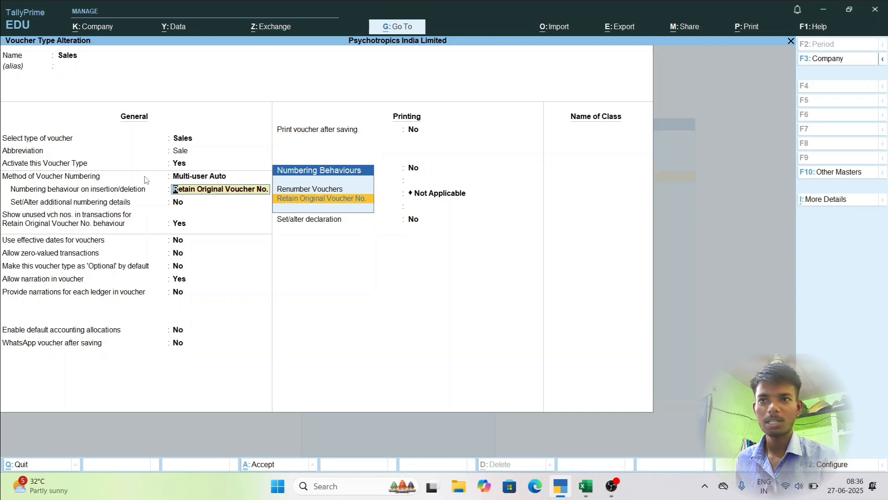
pyautogui.press('Return')
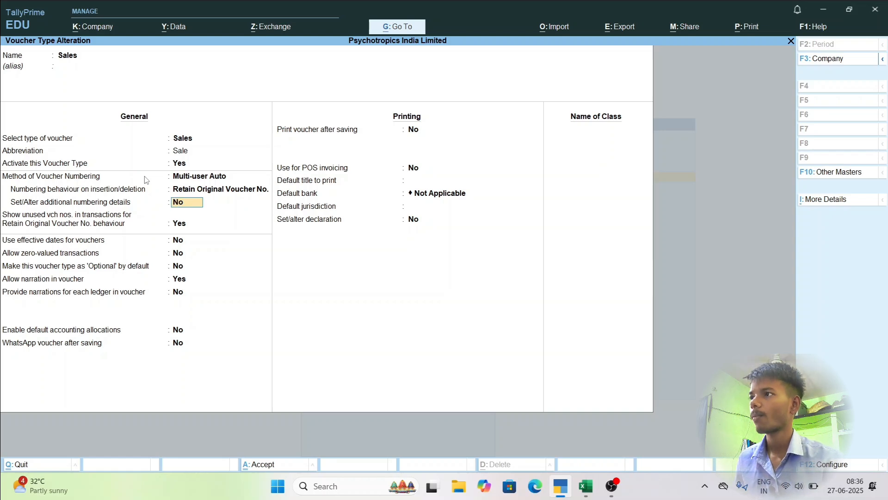
# Enable additional numbering details and set starting number 1, a numerical part width of 3, and prefill with zero to Yes.
pyautogui.press('y')
pyautogui.press('Return')
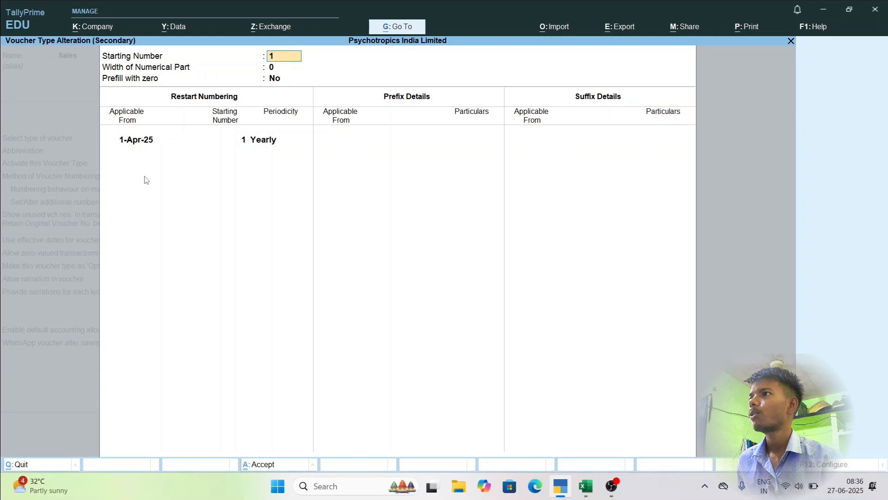
pyautogui.press('Return')
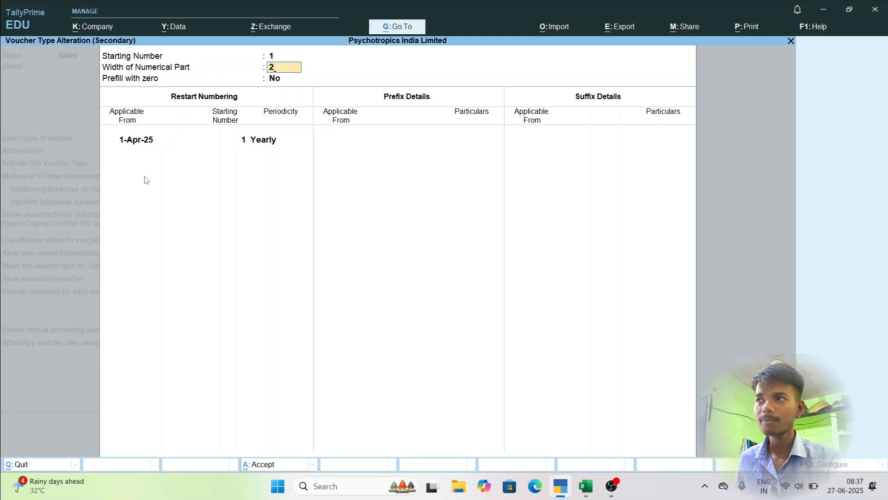
pyautogui.press('BackSpace')
pyautogui.write('3')
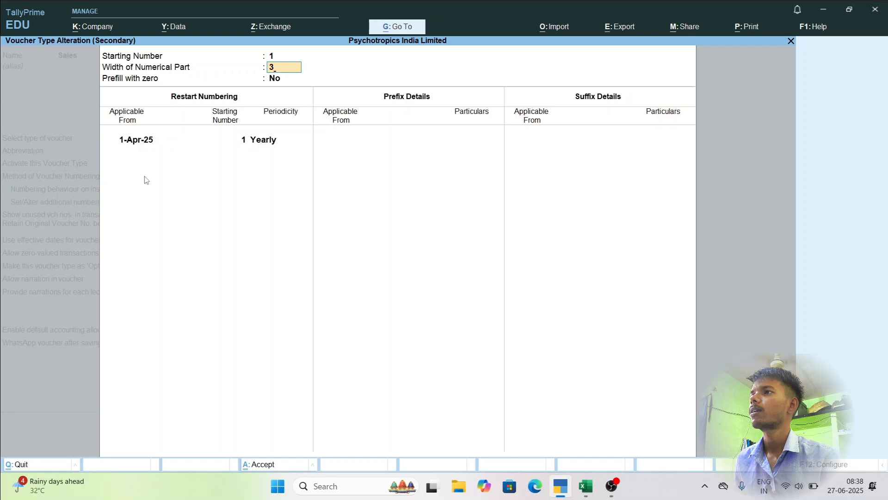
pyautogui.press('Return')
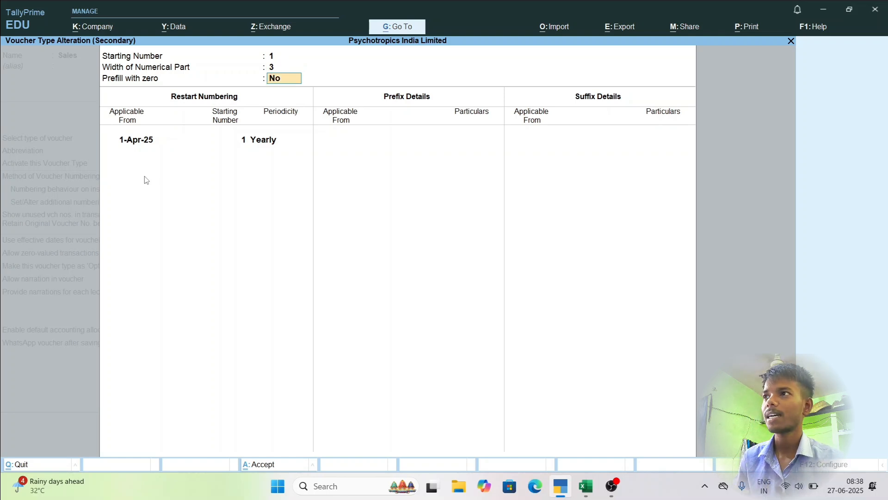
pyautogui.write('y')
pyautogui.press('Return')
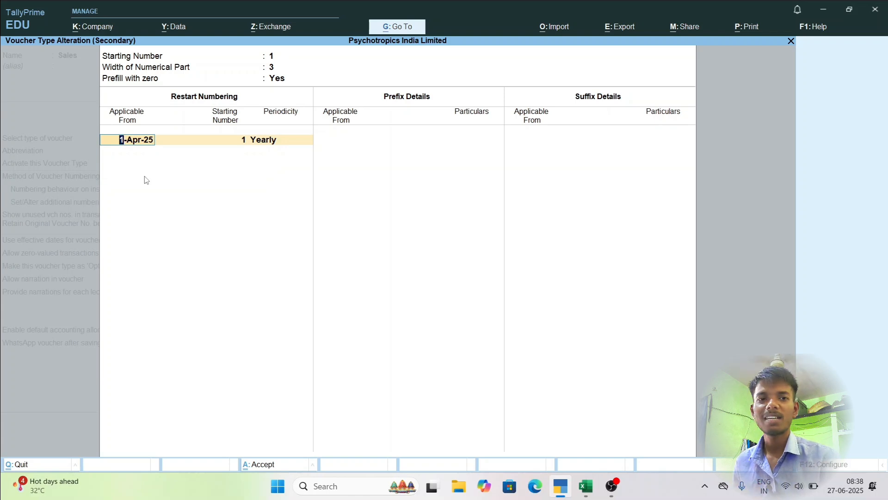
# Accept the restart numbering entry from 1-Apr-25 with starting number 1 and Yearly periodicity, and finish the restart list.
pyautogui.press('Return')
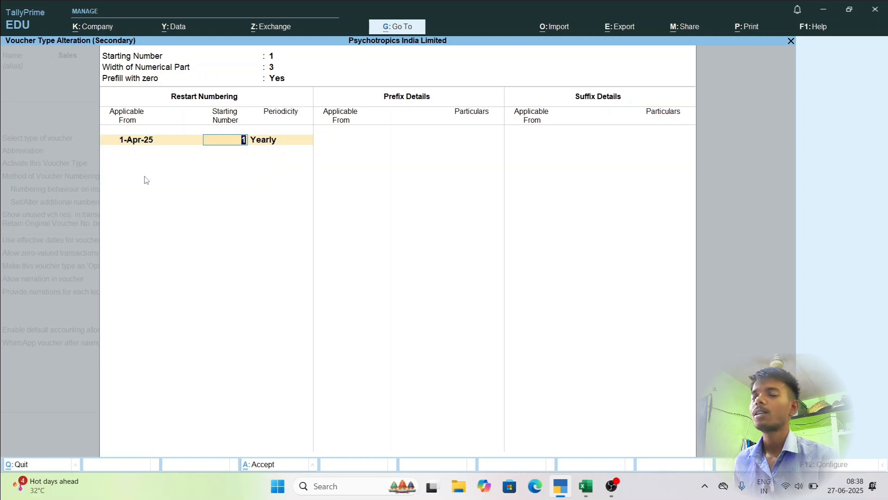
pyautogui.press('Return')
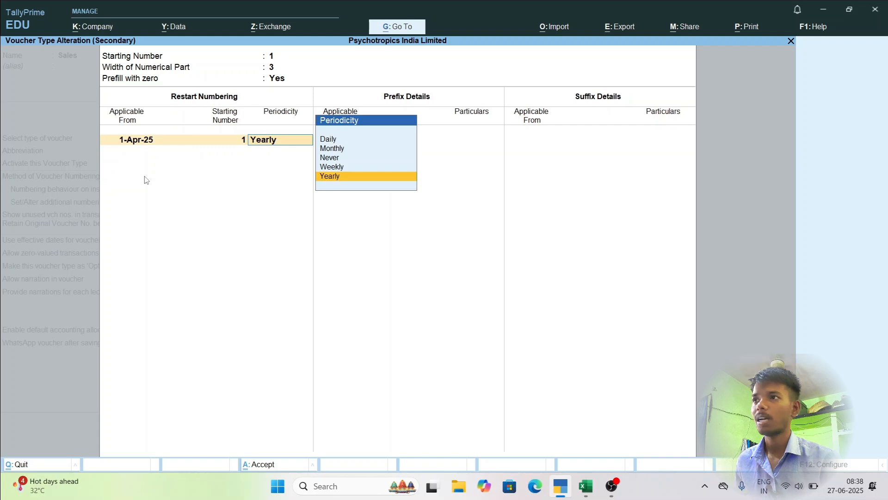
pyautogui.press('Up')
pyautogui.press('Up')
pyautogui.press('Up')
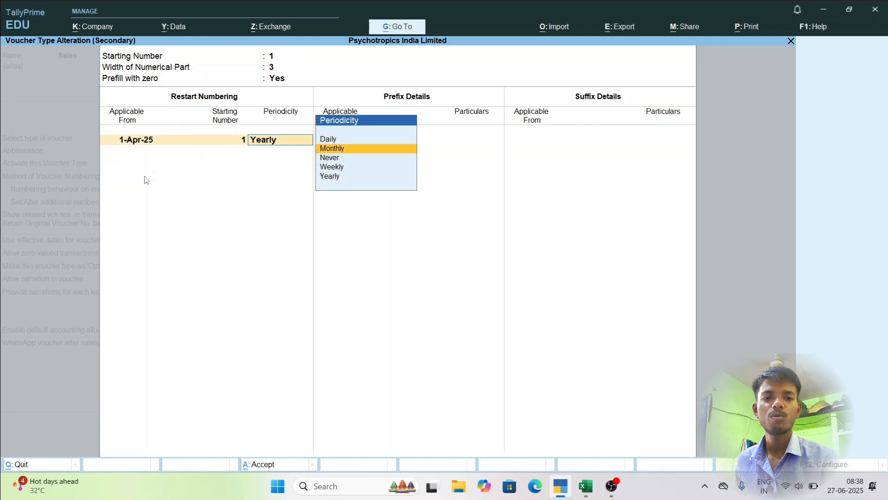
pyautogui.press('Down')
pyautogui.press('Down')
pyautogui.press('Down')
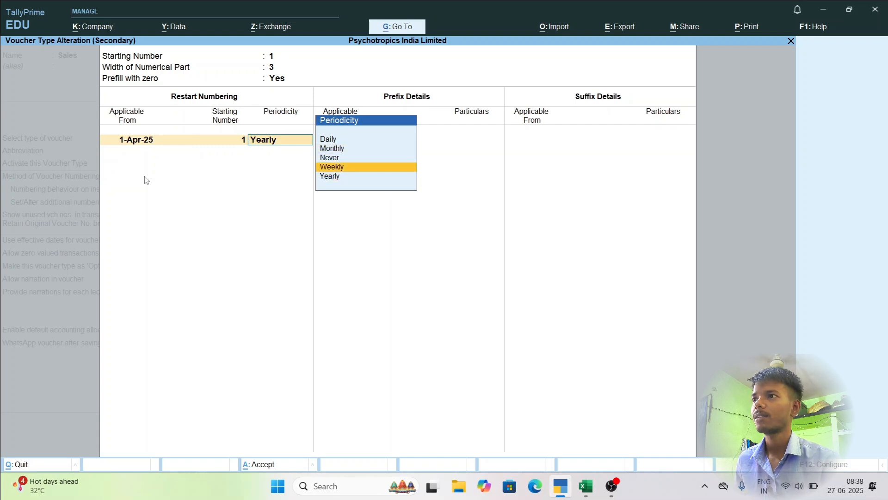
pyautogui.press('Up')
pyautogui.press('Up')
pyautogui.press('Up')
pyautogui.press('Down')
pyautogui.press('Down')
pyautogui.press('Down')
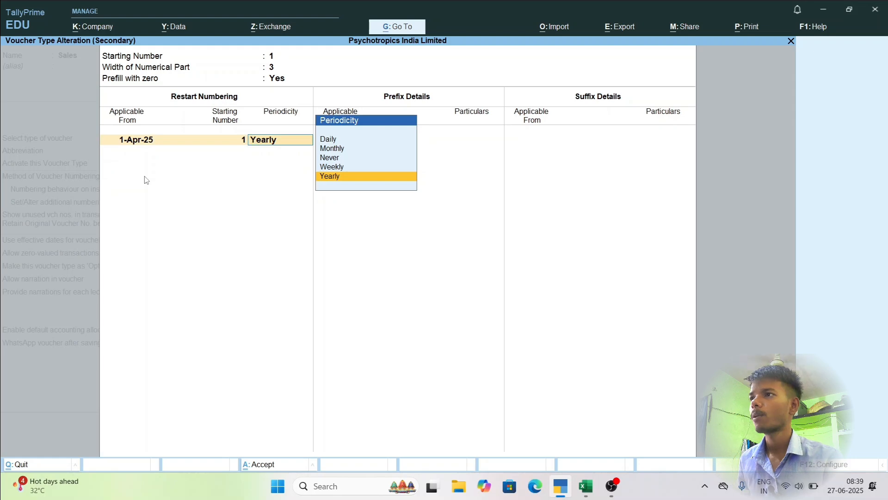
pyautogui.press('Return')
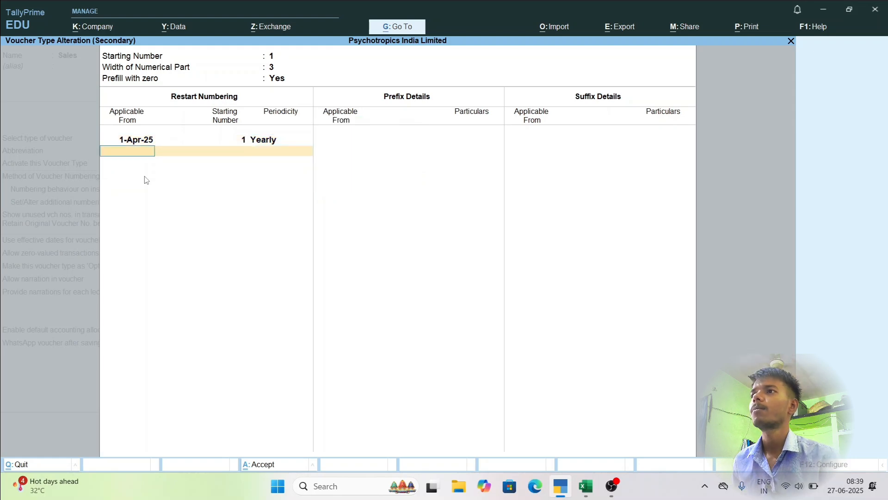
pyautogui.press('Return')
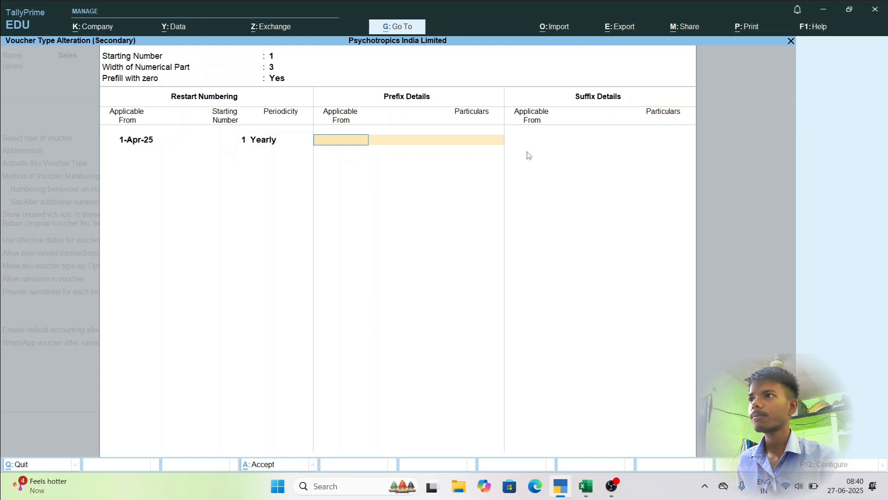
# Set the applicable-from date of the first prefix entry to 1-Apr-25 for the Sales voucher numbering.
pyautogui.press('Return')
pyautogui.press('BackSpace')
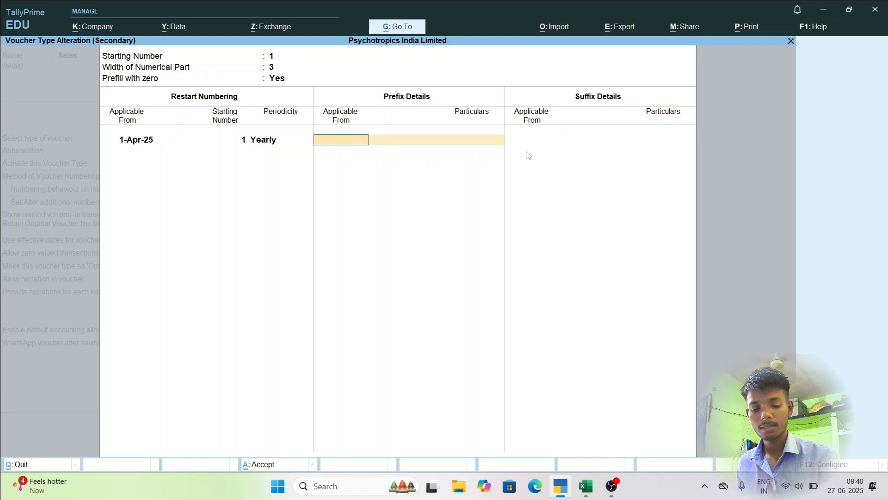
pyautogui.write('1.5')
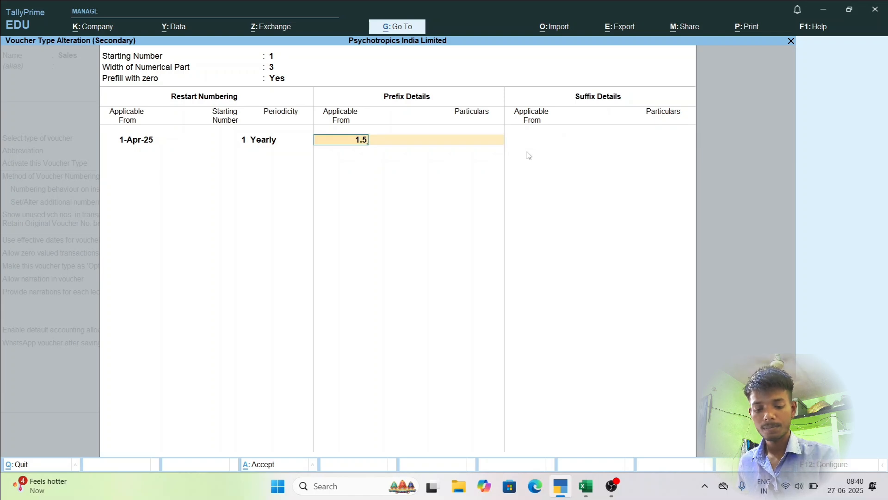
pyautogui.press('BackSpace')
pyautogui.press('BackSpace')
pyautogui.write('.4')
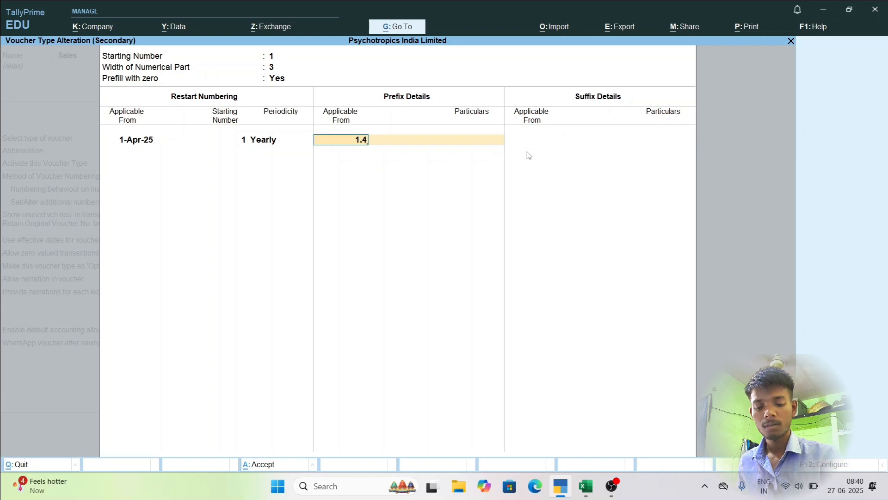
pyautogui.write('.2025')
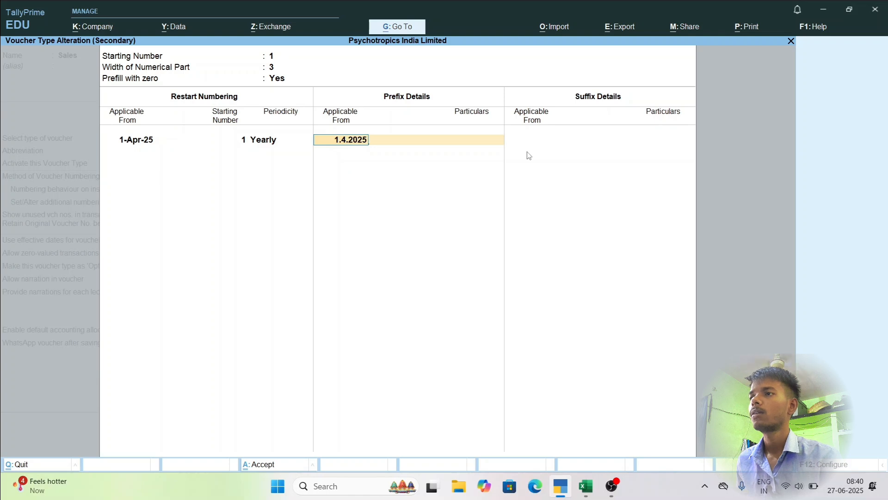
pyautogui.press('Return')
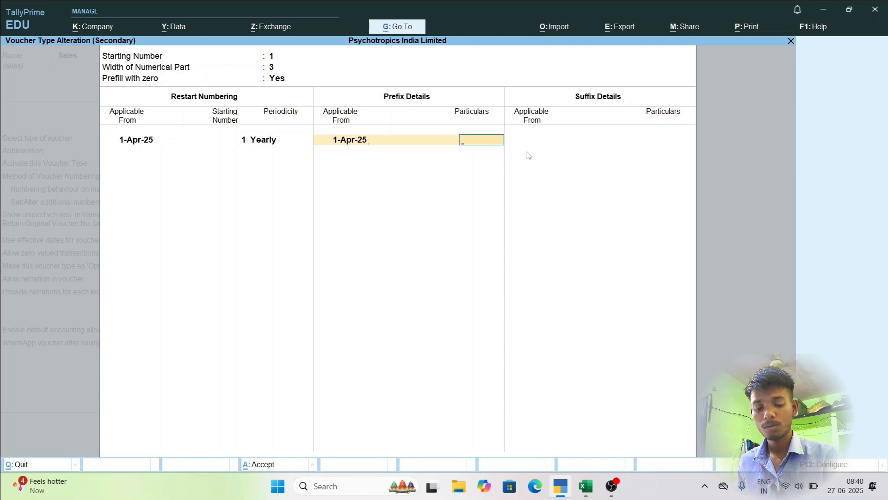
# Enter 25-26/ as the prefix particulars and finish the prefix list.
pyautogui.write('25')
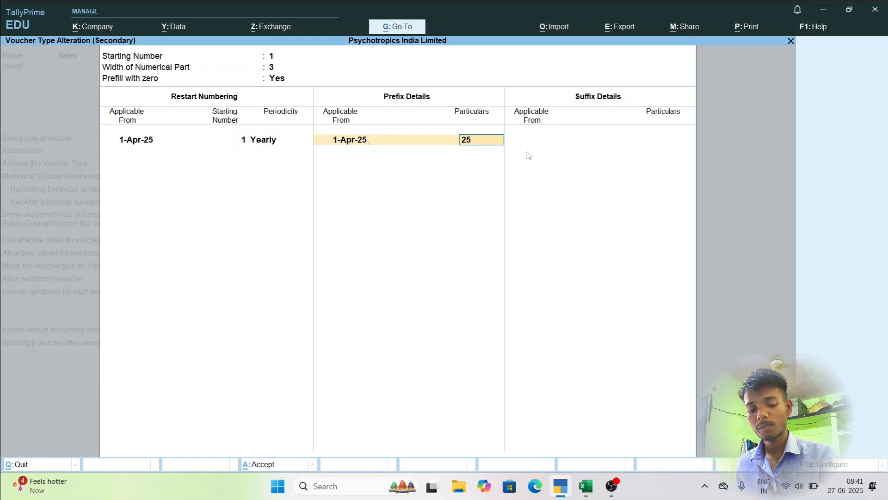
pyautogui.write('-26?')
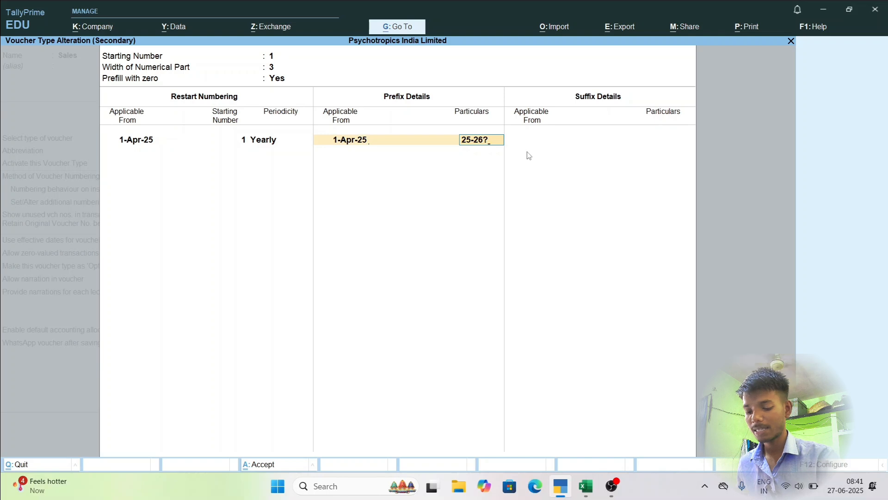
pyautogui.press('BackSpace')
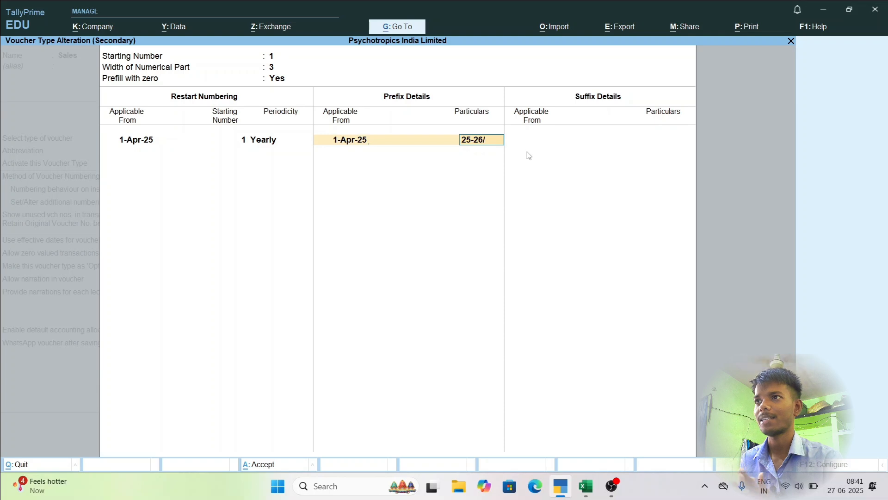
pyautogui.press('Return')
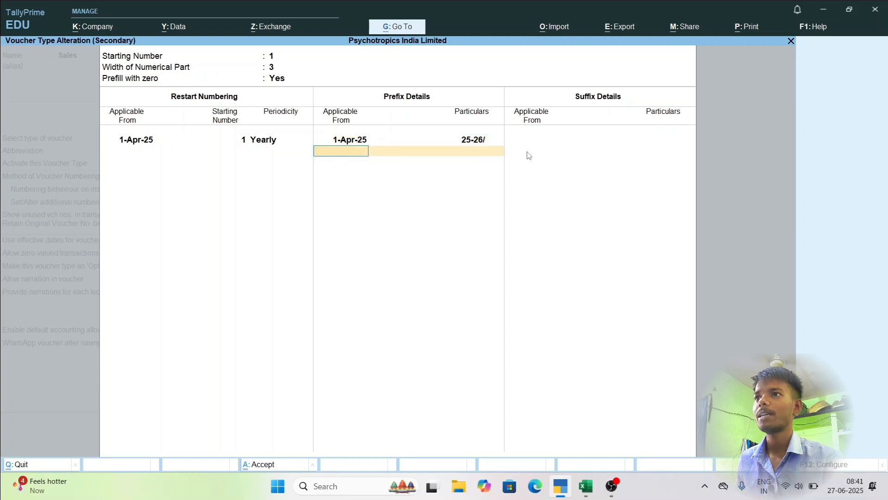
pyautogui.press('Return')
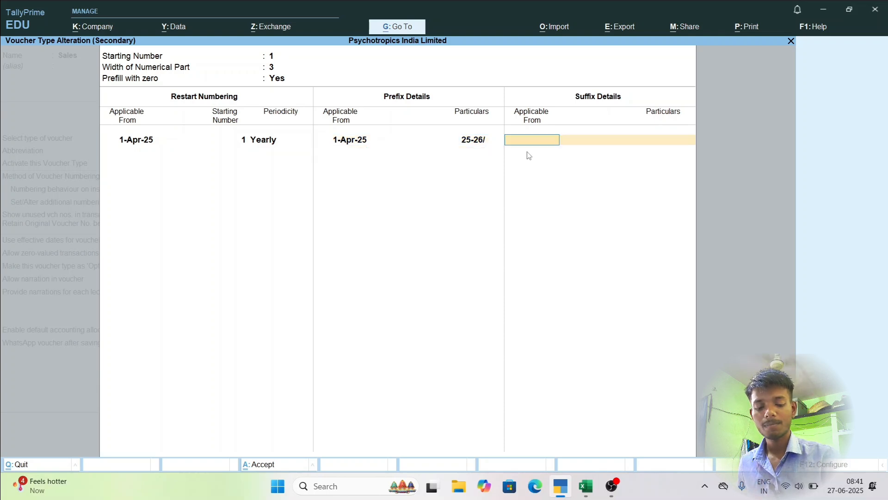
# Add a suffix applicable from 1-Apr-25 with the particulars /AM and finish the additional numbering details.
pyautogui.write('1..4.2025')
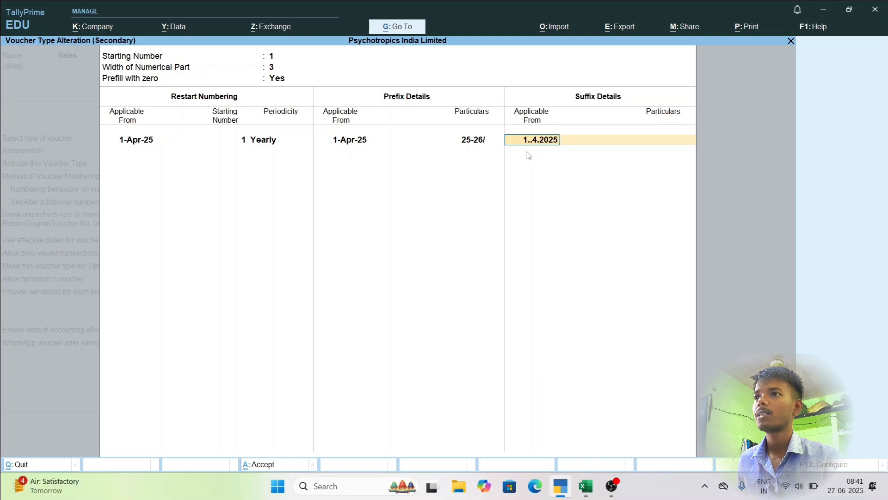
pyautogui.press('Return')
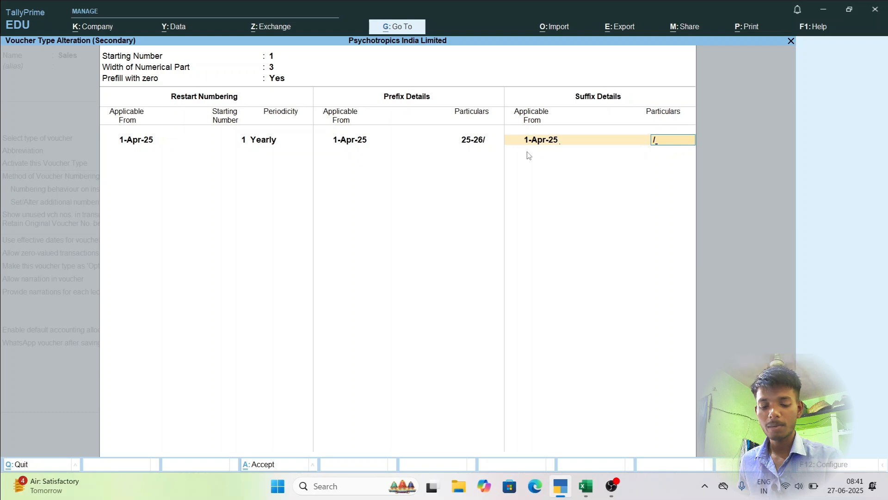
pyautogui.write('am')
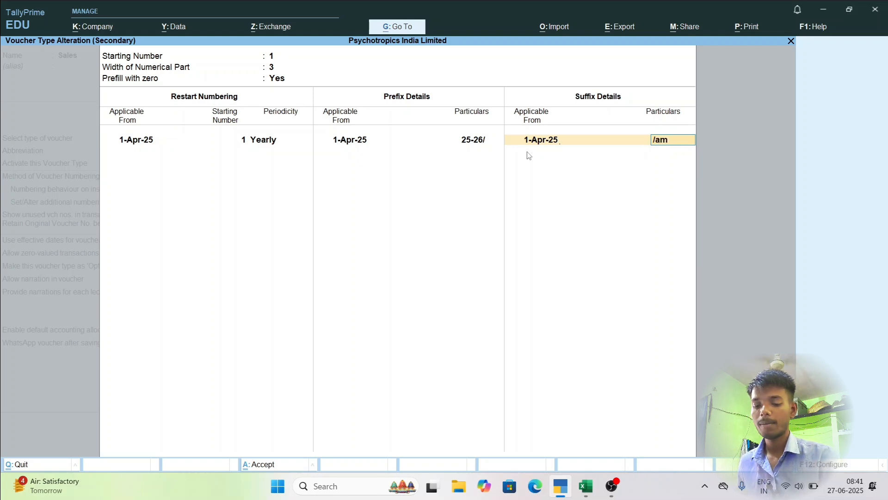
pyautogui.press('BackSpace')
pyautogui.press('BackSpace')
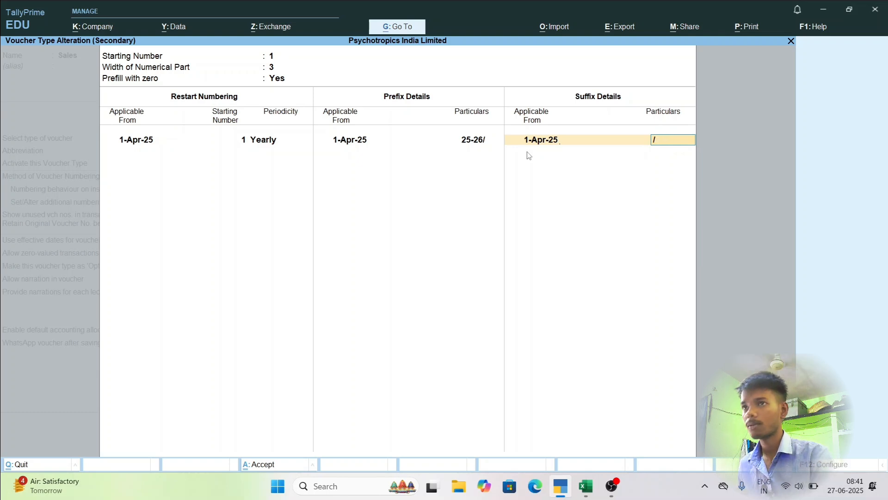
pyautogui.write('AM')
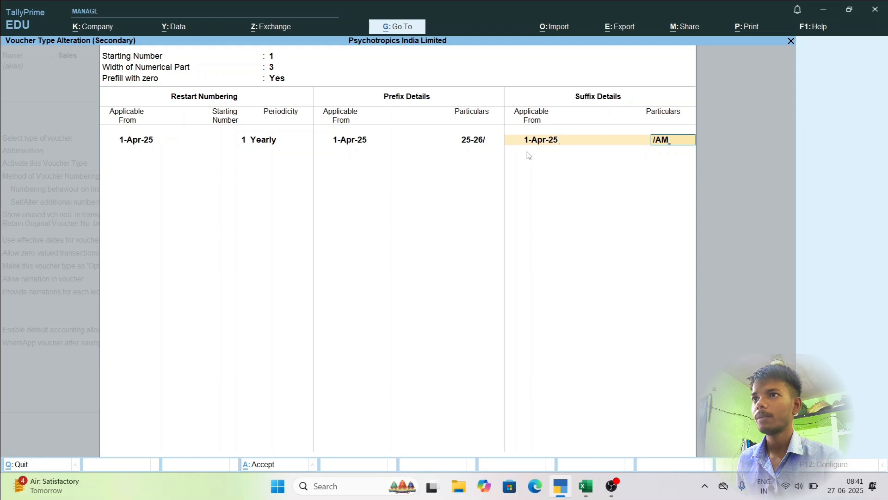
pyautogui.press('Return')
# Keep showing unused voucher numbers at Yes, save the Sales voucher type and return to the Gateway of Tally.
pyautogui.press('Return')
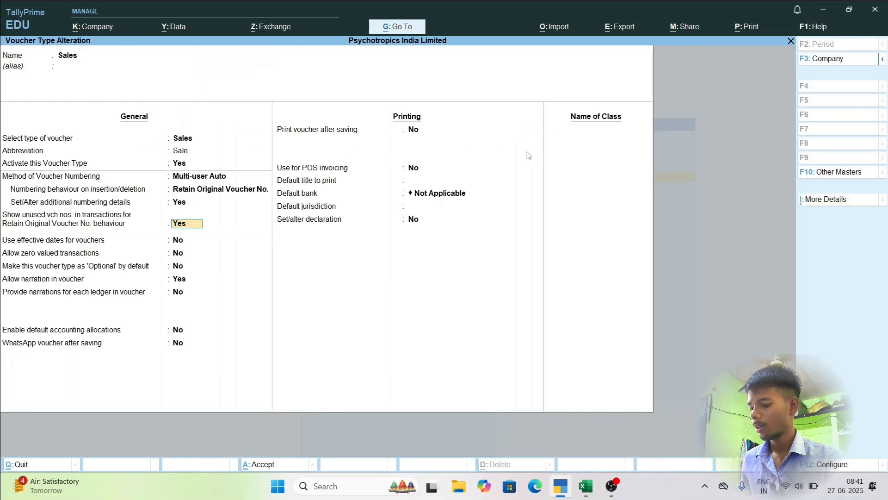
pyautogui.press('Return')
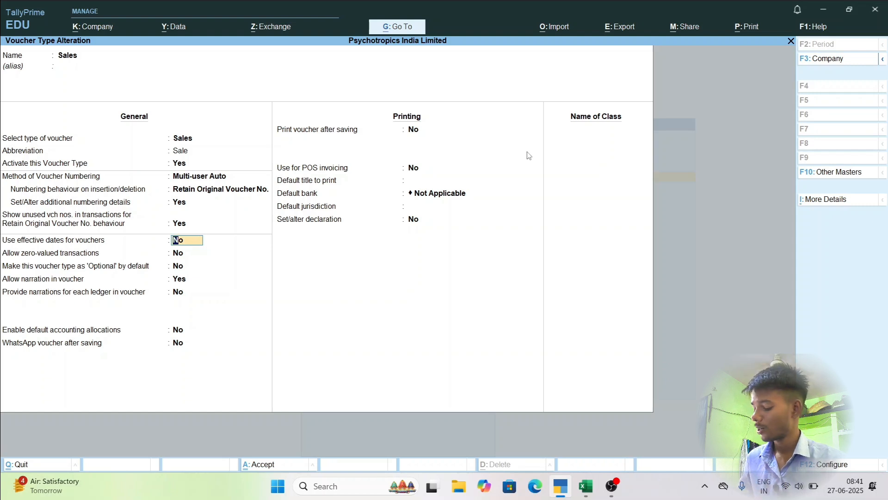
pyautogui.hotkey('ctrl', 'a')
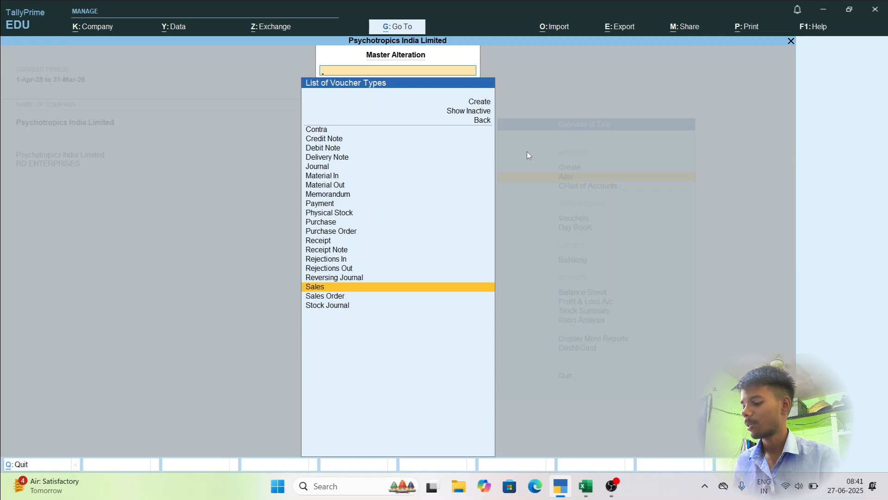
pyautogui.press('Escape')
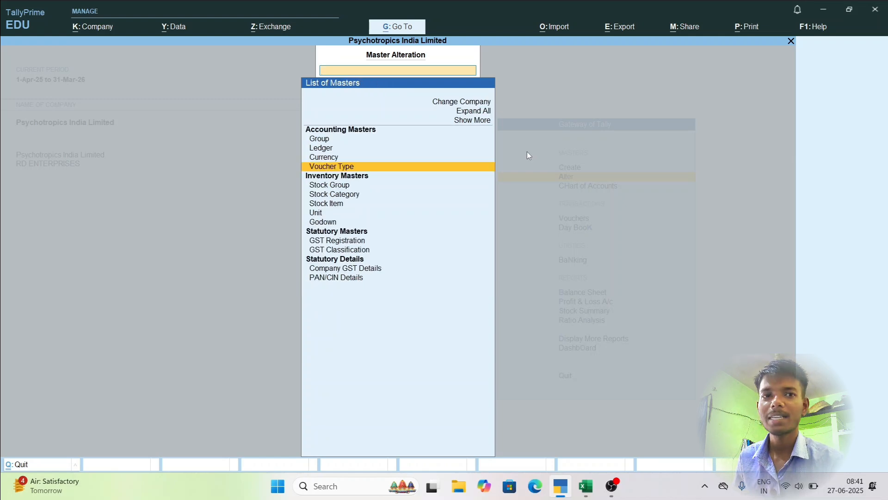
pyautogui.press('Escape')
pyautogui.press('Escape')
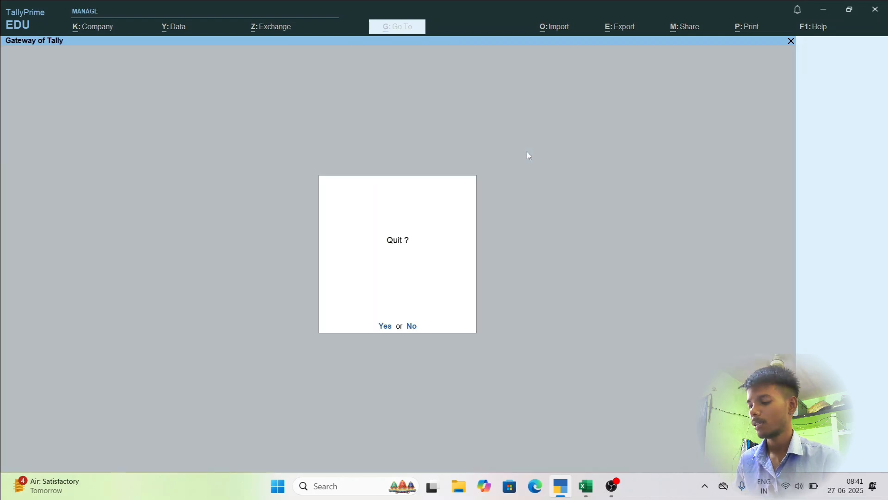
pyautogui.press('Escape')
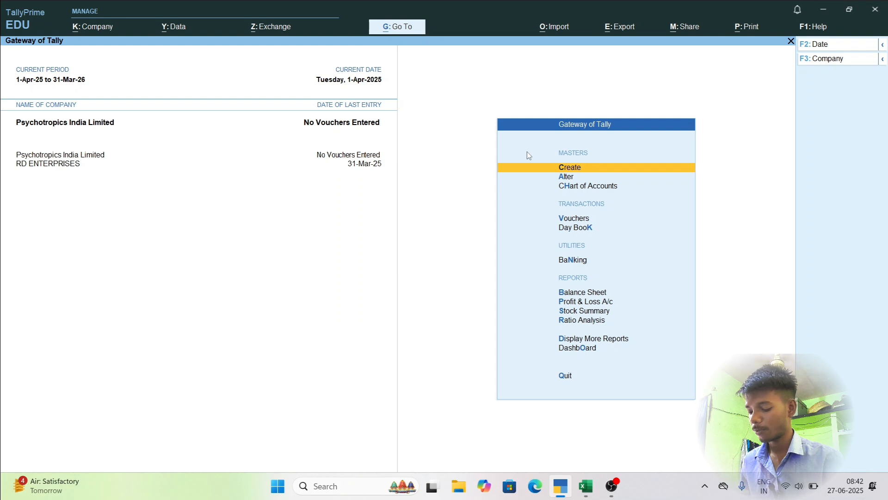
# Start a Sales voucher, leave the reference number and date blank, and choose AMAZON SELLER SERVICES PVT LTD as the party account.
pyautogui.press('v')
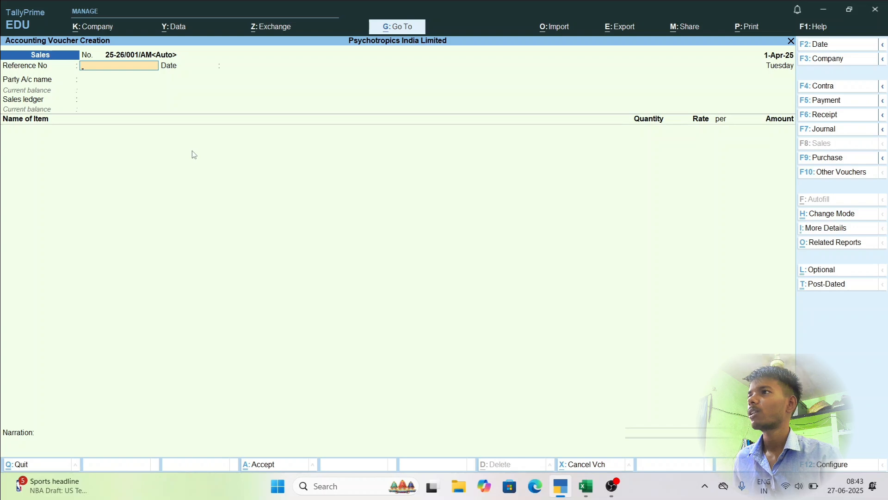
pyautogui.press('Return')
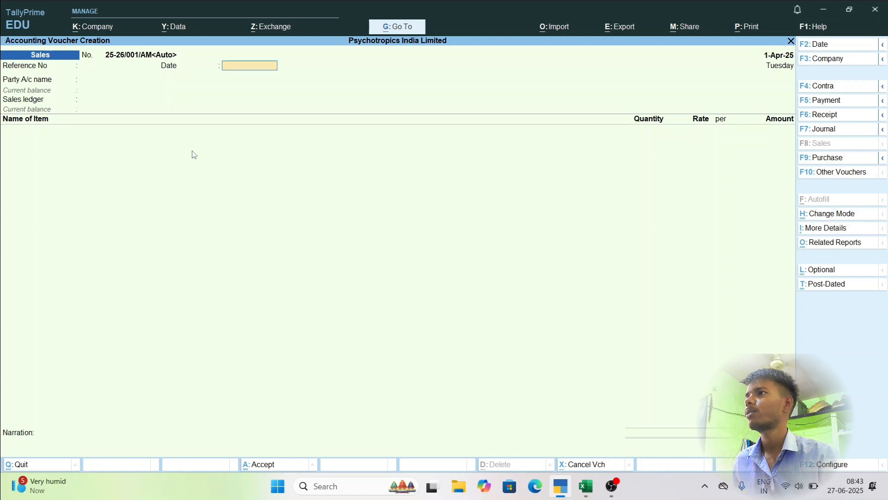
pyautogui.press('Return')
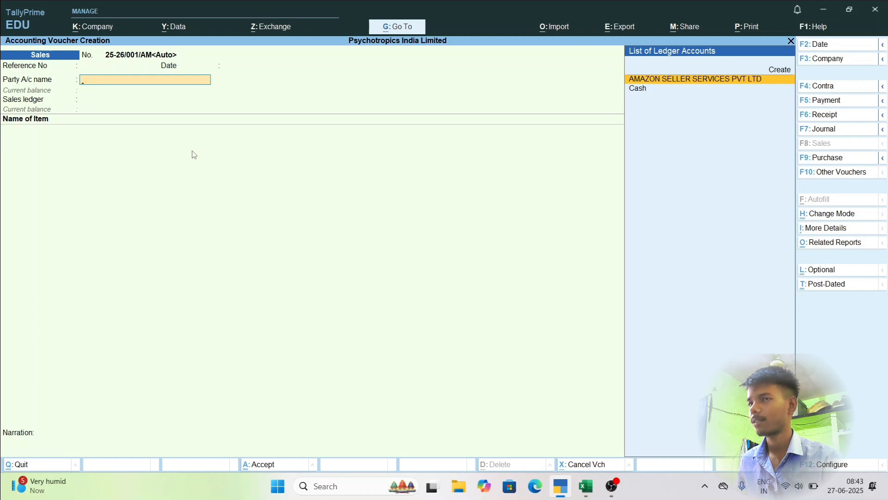
pyautogui.press('Return')
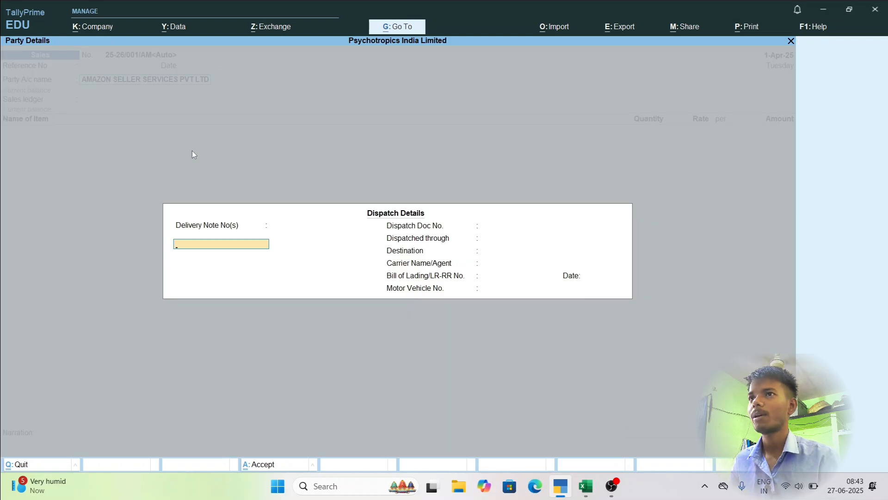
# Leave the dispatch details and review the voucher configuration options for buyer and dispatch details, accepting them as they are.
pyautogui.press('Escape')
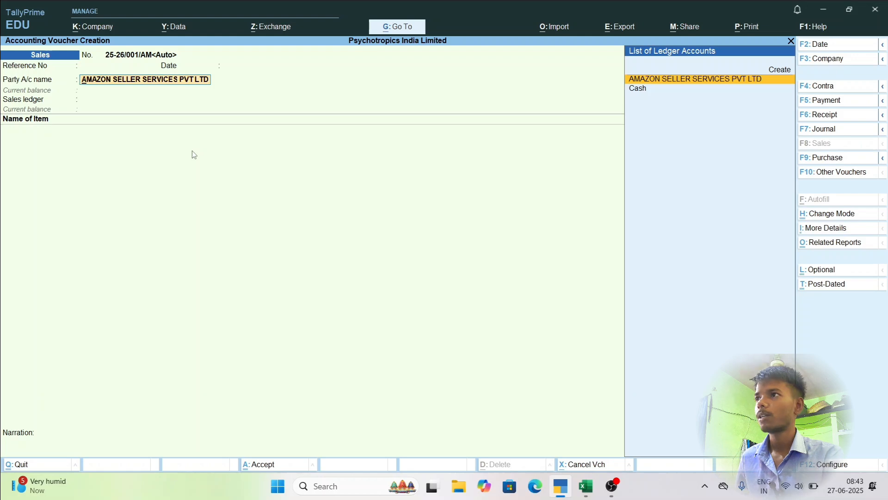
pyautogui.press('F12')
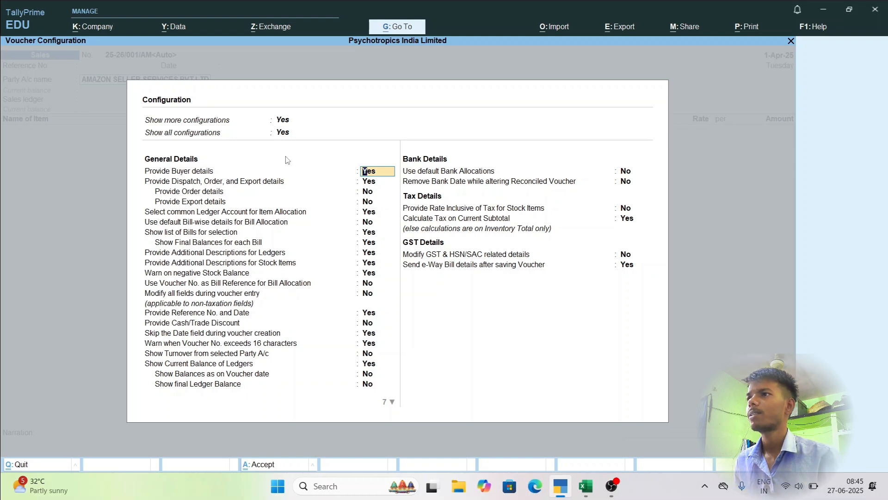
pyautogui.press('Return')
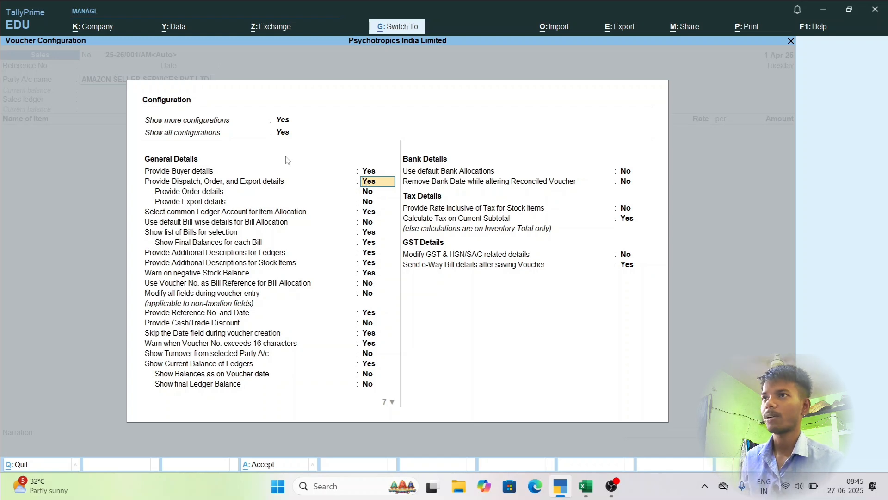
pyautogui.hotkey('ctrl', 'a')
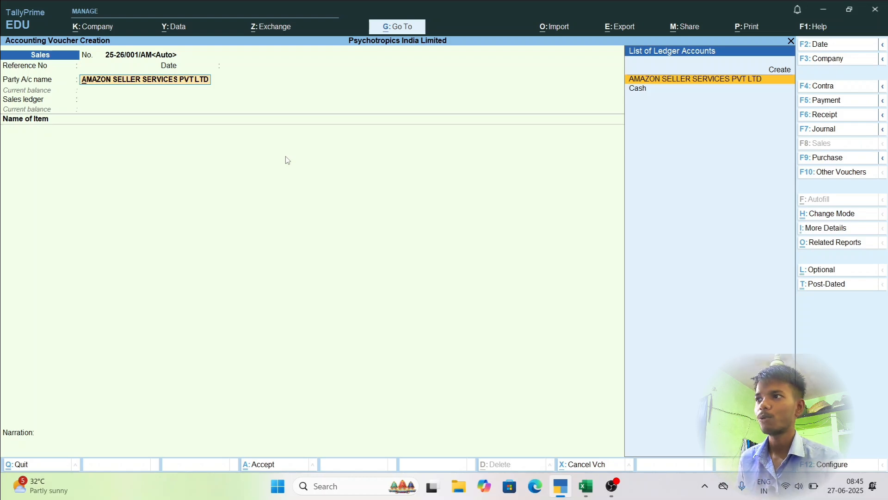
# Confirm the party account, leave the delivery note and dispatch document numbers blank, and set the dispatch destination to Jawahar Colony.
pyautogui.press('Return')
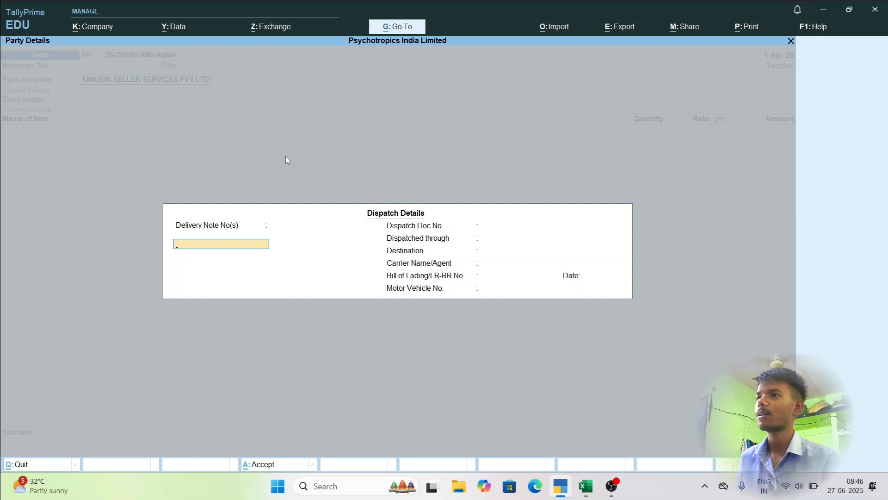
pyautogui.press('Return')
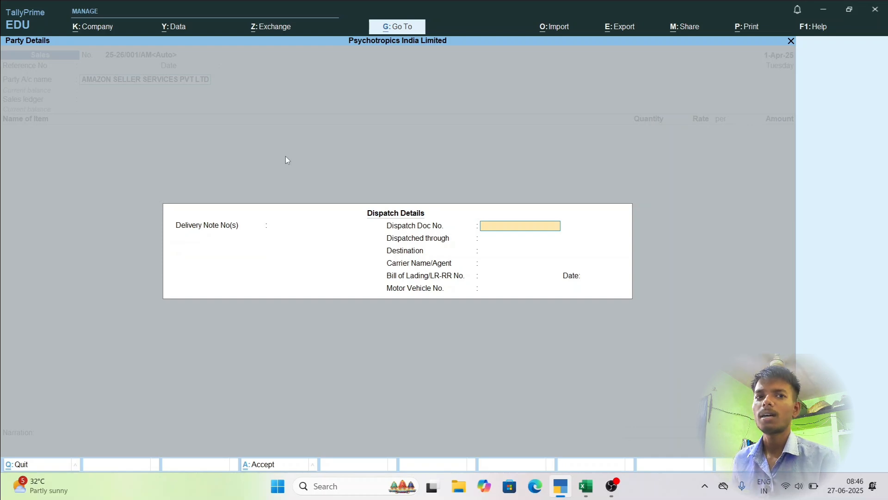
pyautogui.press('Return')
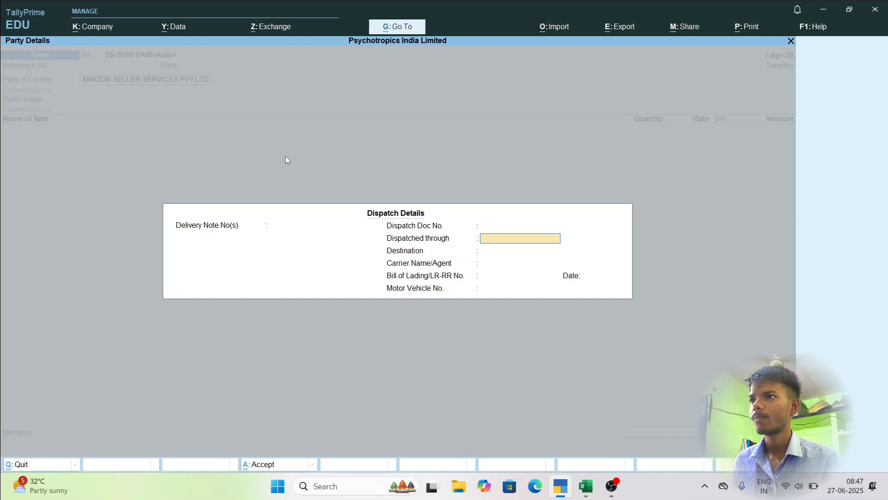
pyautogui.press('Return')
pyautogui.press('Return')
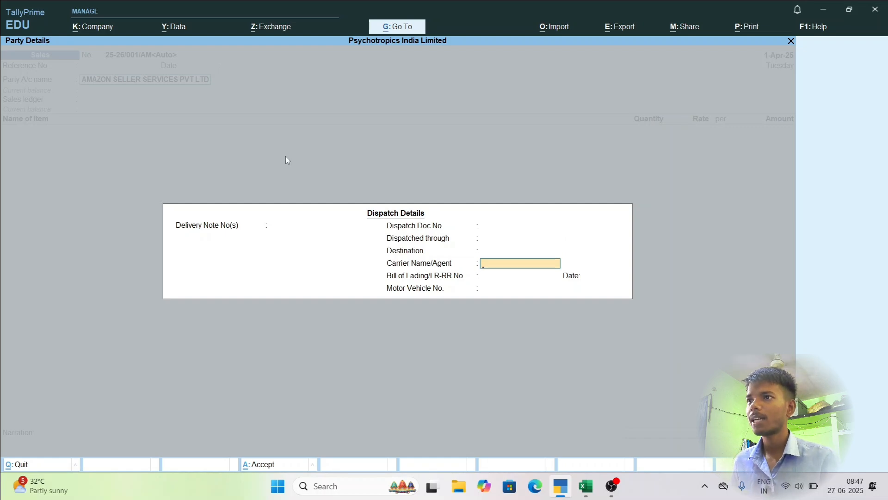
pyautogui.press('Up')
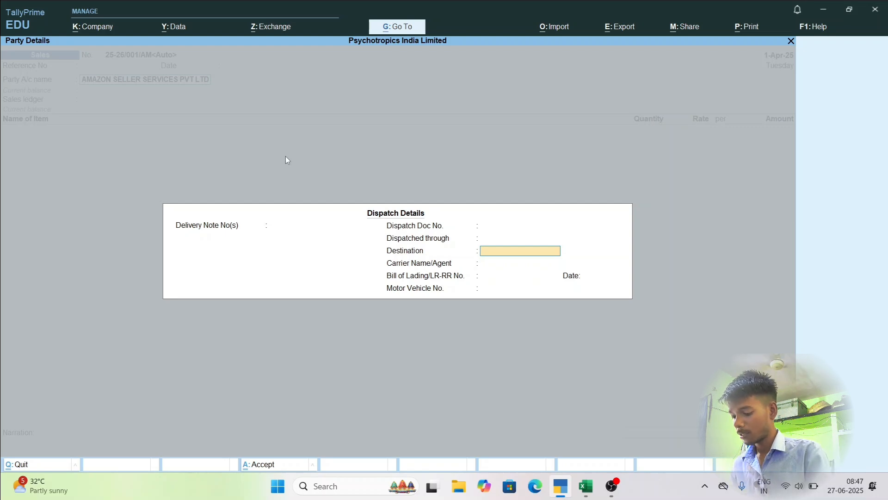
pyautogui.write('Jawah')
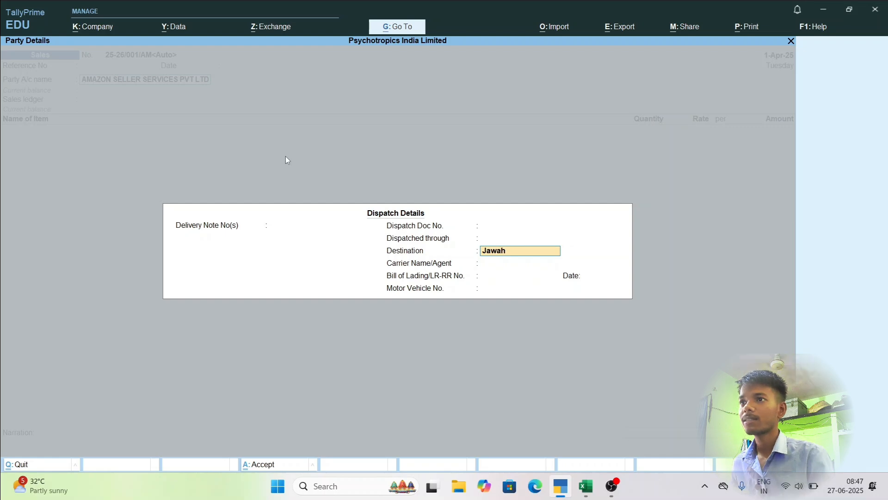
pyautogui.write('ar Coli')
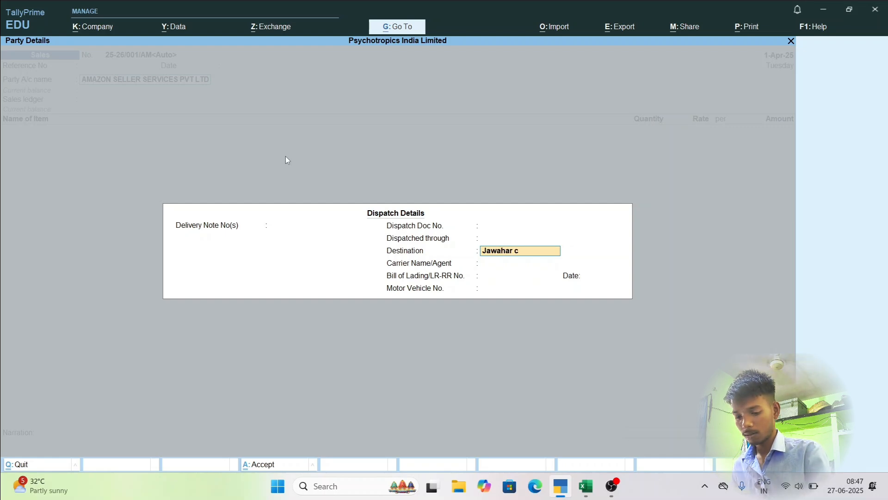
pyautogui.write('ony')
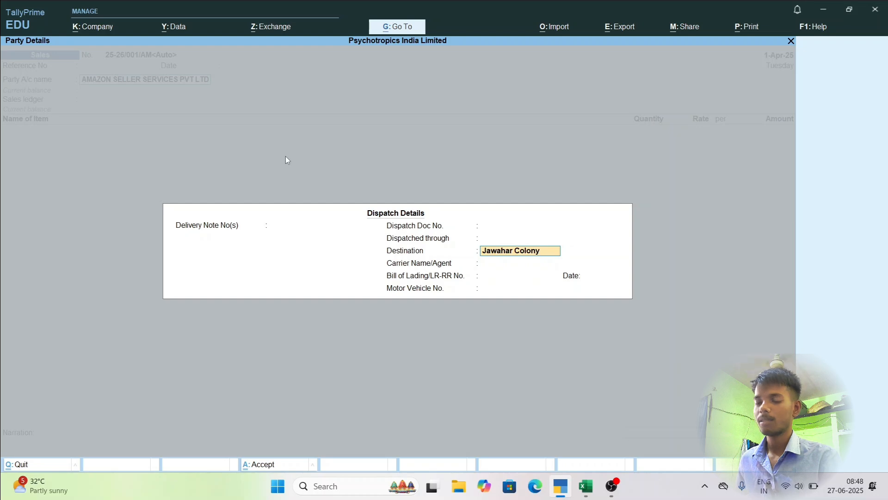
pyautogui.press('BackSpace')
pyautogui.write('y')
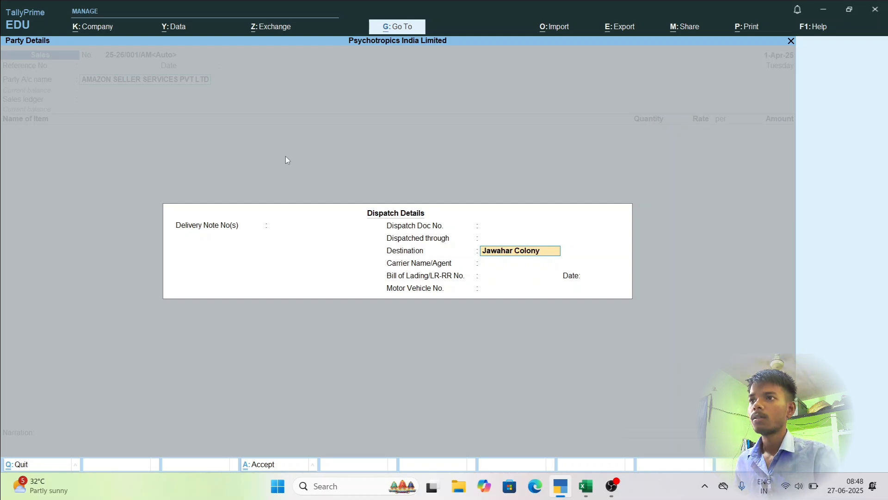
pyautogui.press('Return')
# Set Dispatched through to By Road and the carrier name/agent to Amt in the dispatch details.
pyautogui.press('Up')
pyautogui.press('Up')
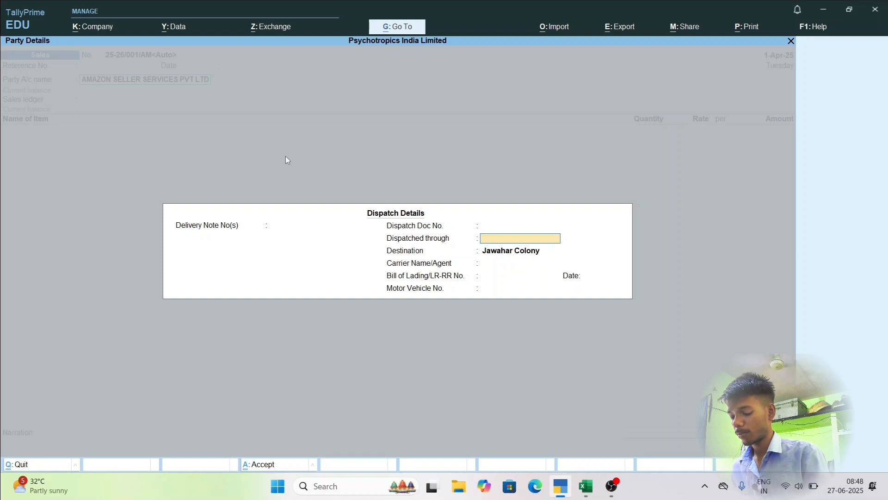
pyautogui.write('By Rod')
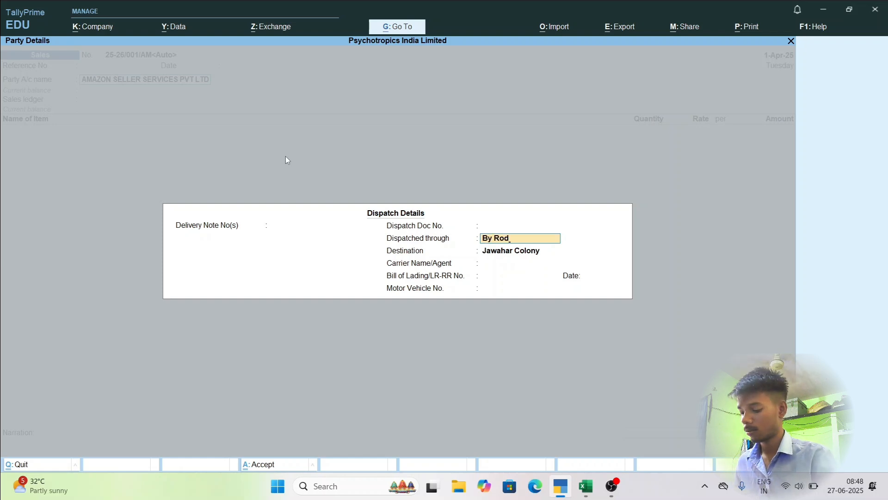
pyautogui.press('BackSpace')
pyautogui.write('ad')
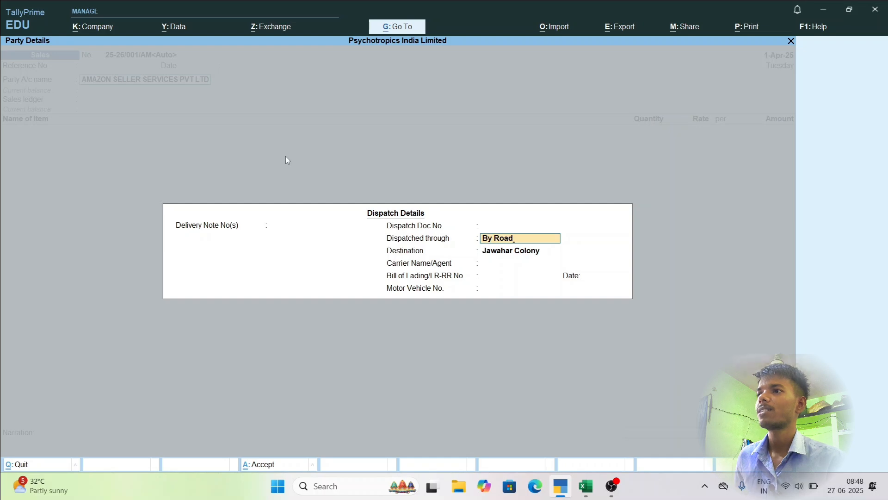
pyautogui.press('Return')
pyautogui.press('Return')
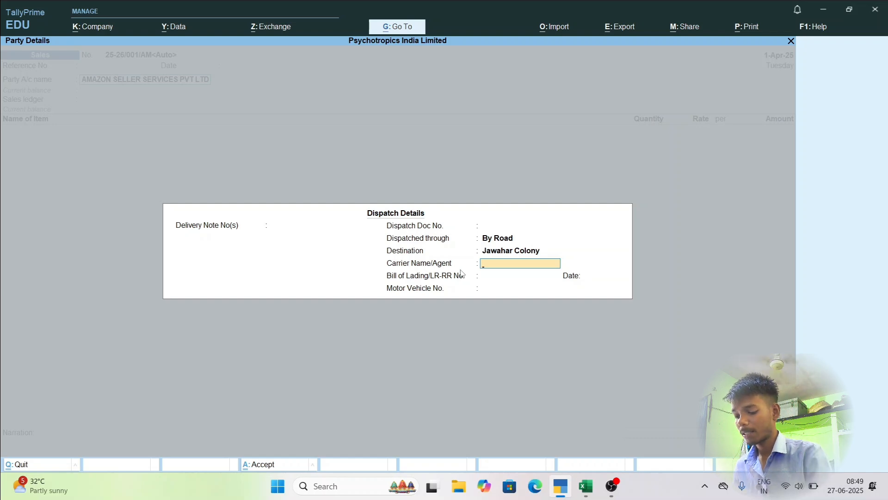
pyautogui.write('Amt')
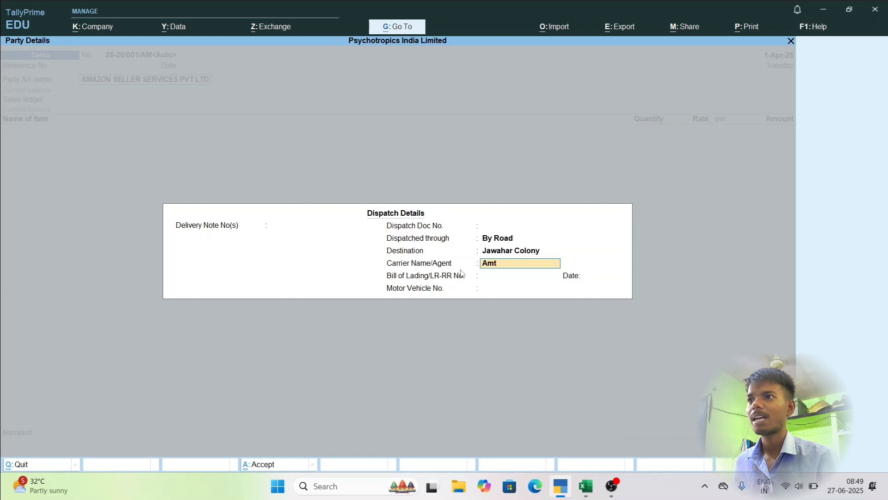
pyautogui.press('Return')
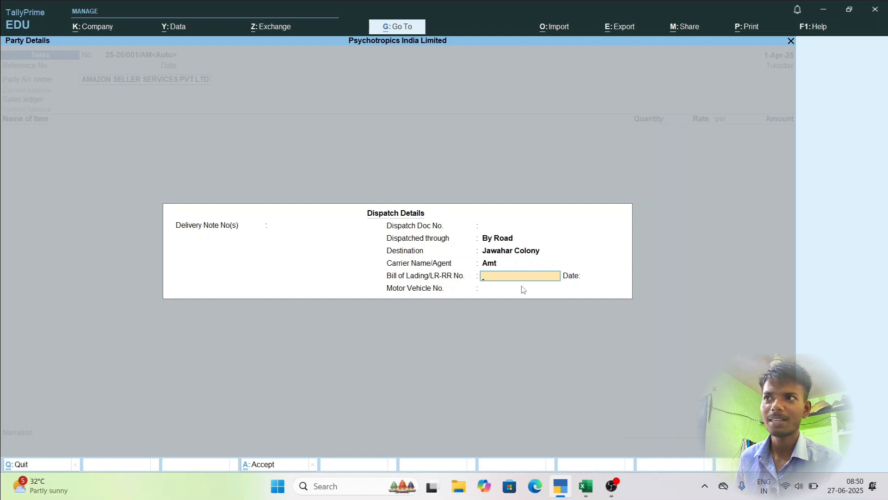
# Enter Am0587 as the Bill of Lading/LR-RR number and leave its date blank.
pyautogui.press('Return')
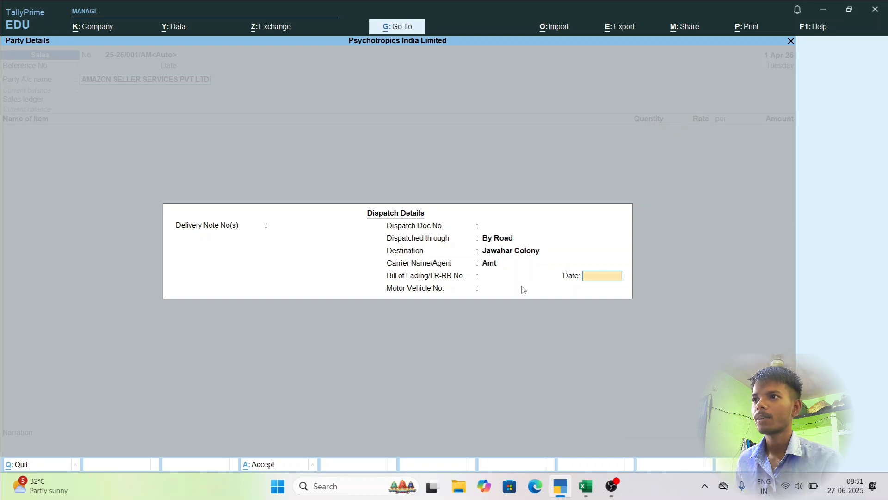
pyautogui.press('Return')
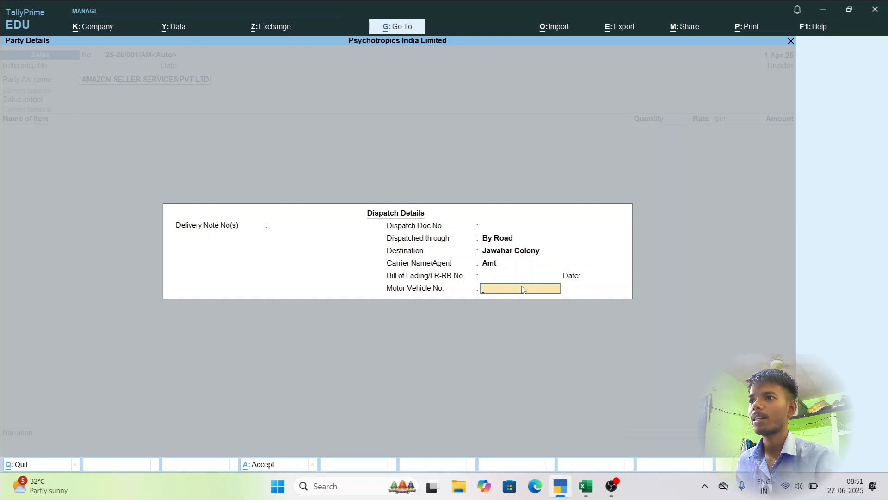
pyautogui.press('BackSpace')
pyautogui.press('BackSpace')
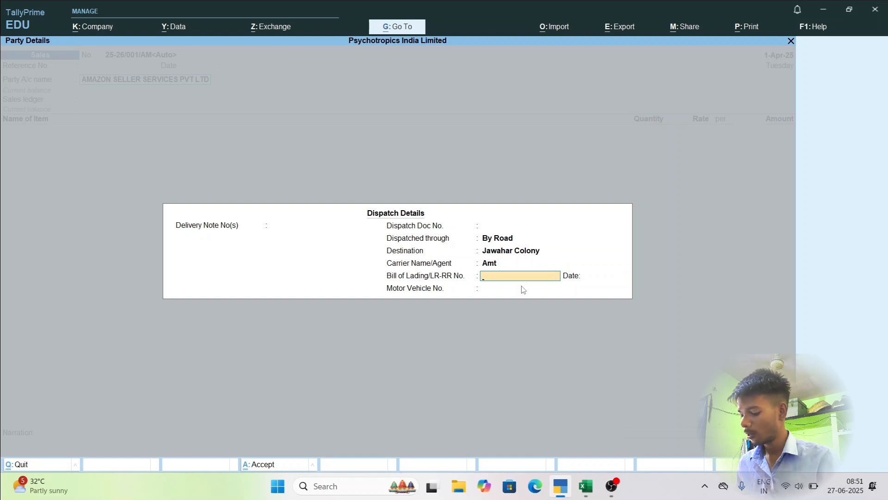
pyautogui.write('Am')
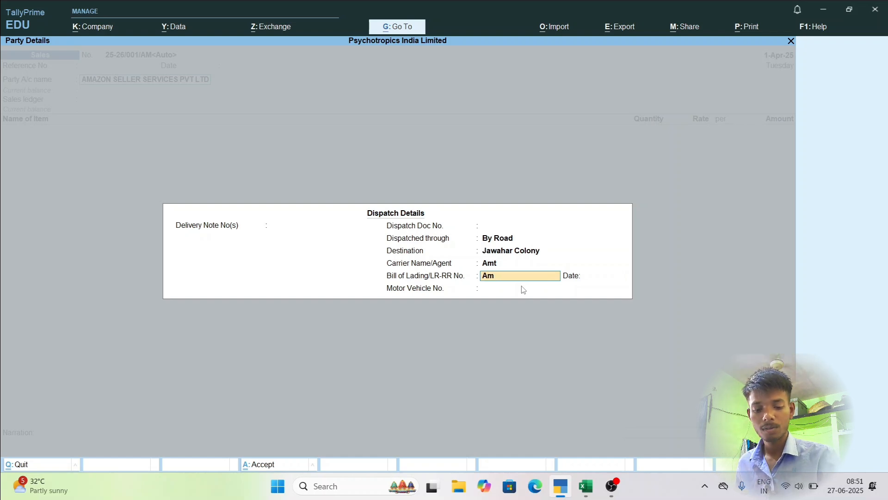
pyautogui.write('0587')
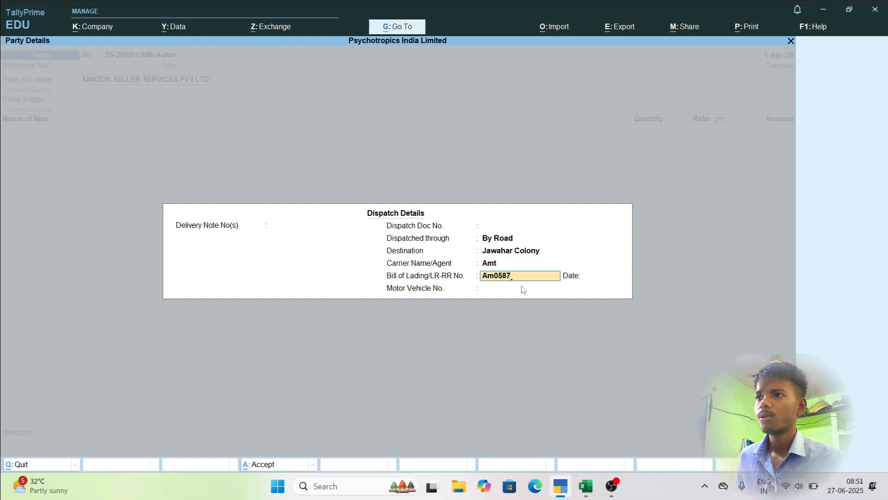
pyautogui.press('Return')
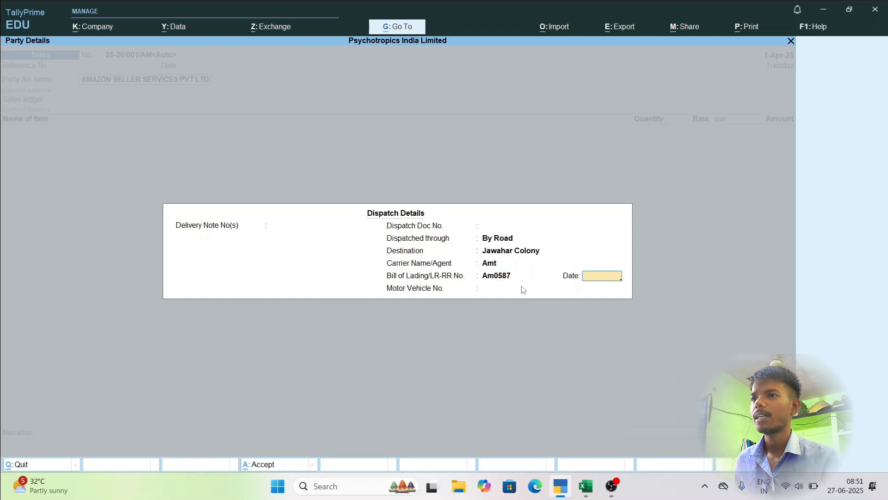
pyautogui.press('Return')
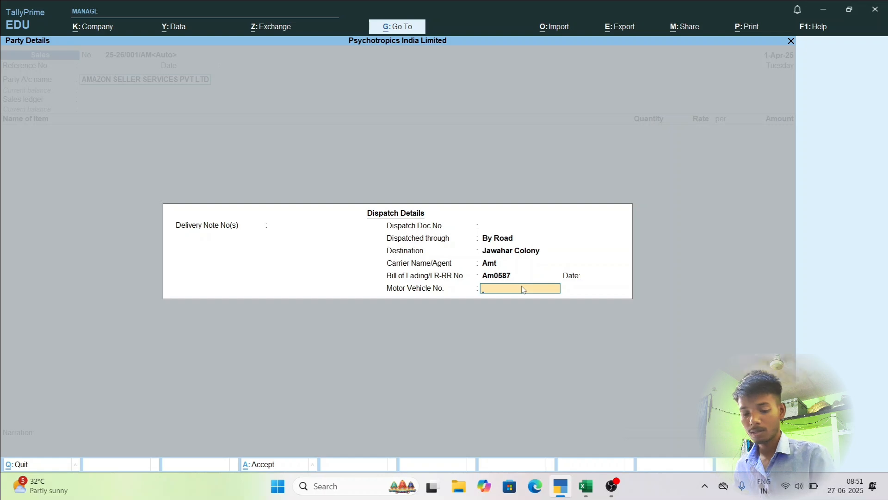
pyautogui.write('Hr')
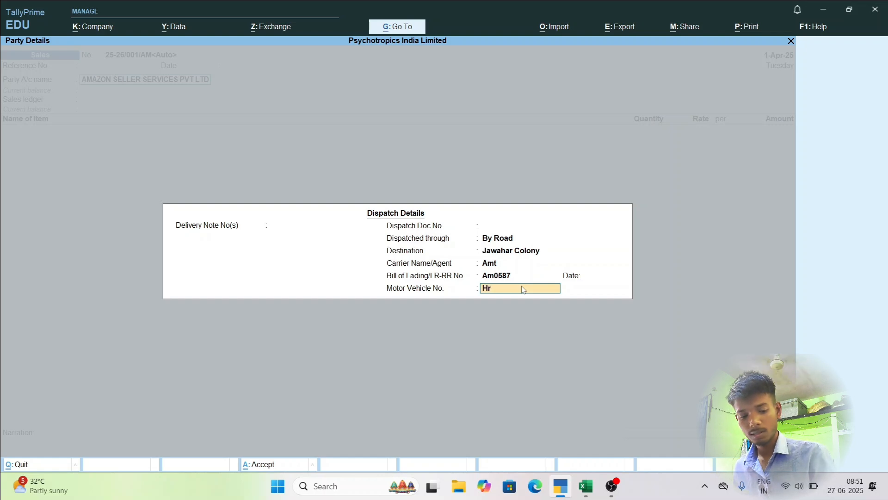
pyautogui.write('38')
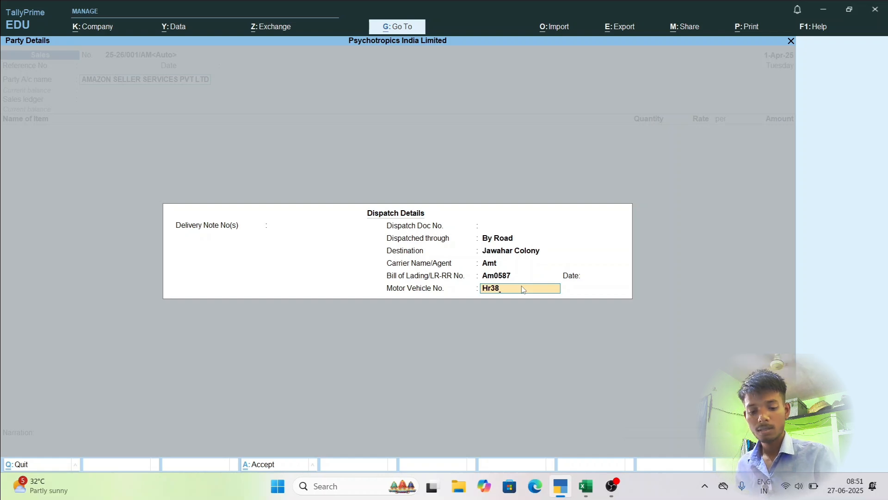
pyautogui.write('5588')
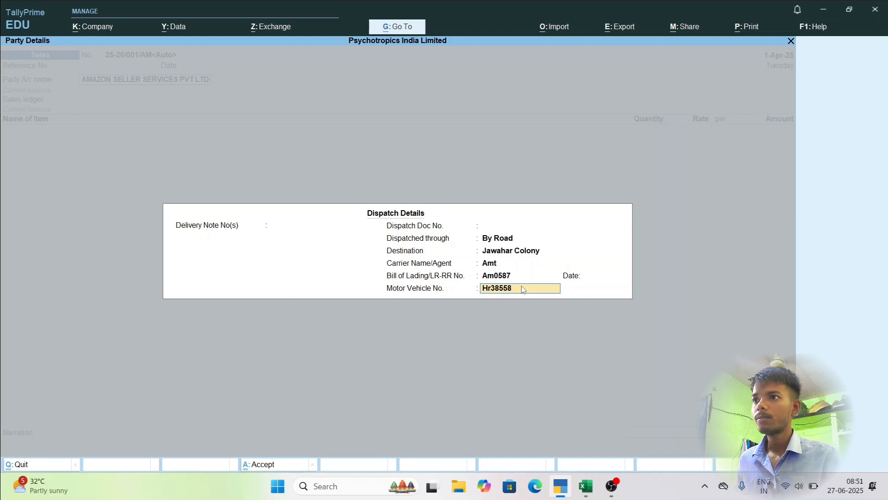
pyautogui.press('BackSpace')
pyautogui.press('BackSpace')
pyautogui.press('BackSpace')
pyautogui.press('BackSpace')
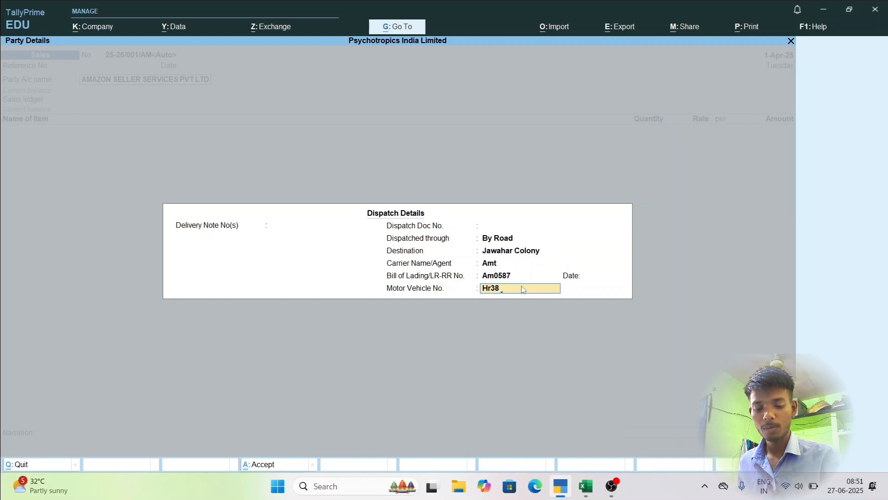
pyautogui.write('558/8')
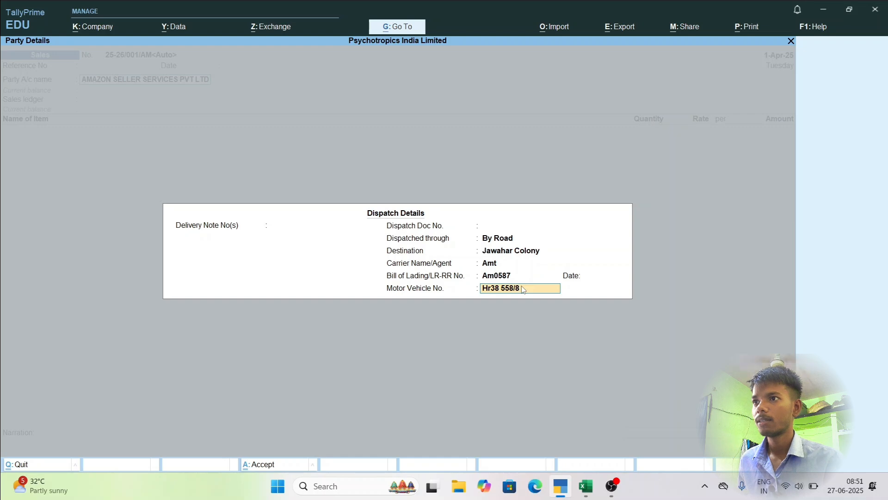
pyautogui.press('BackSpace')
pyautogui.press('BackSpace')
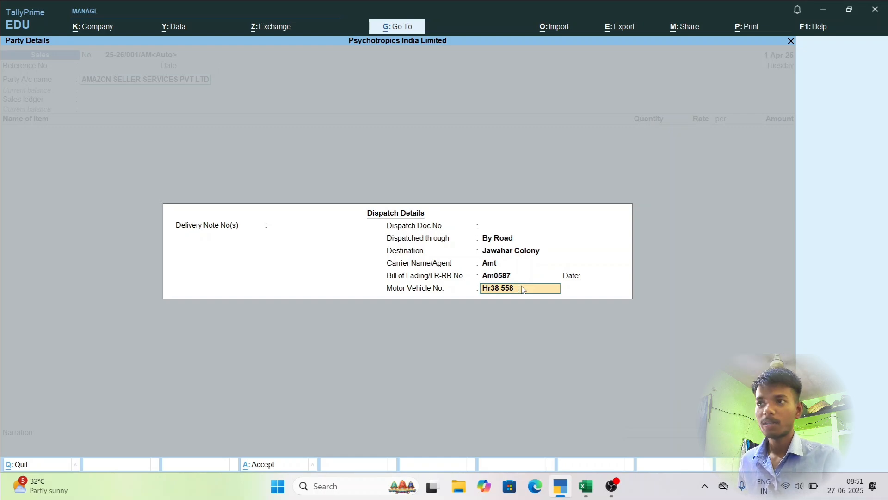
pyautogui.write('8')
pyautogui.press('Return')
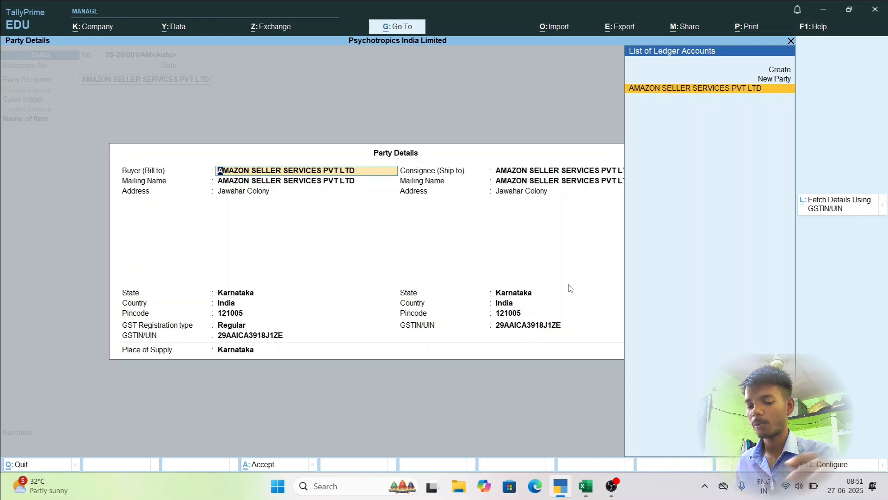
# Review the party details configuration options and back out of the party details to the voucher's party account.
pyautogui.press('F12')
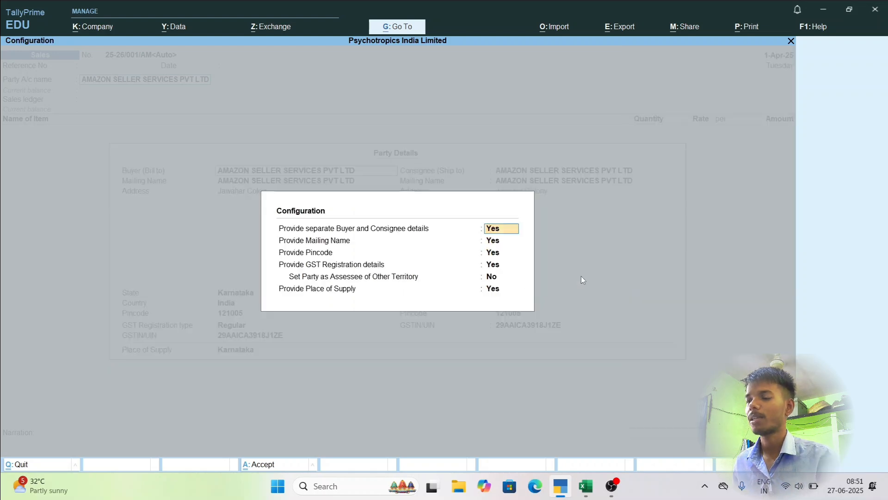
pyautogui.press('Escape')
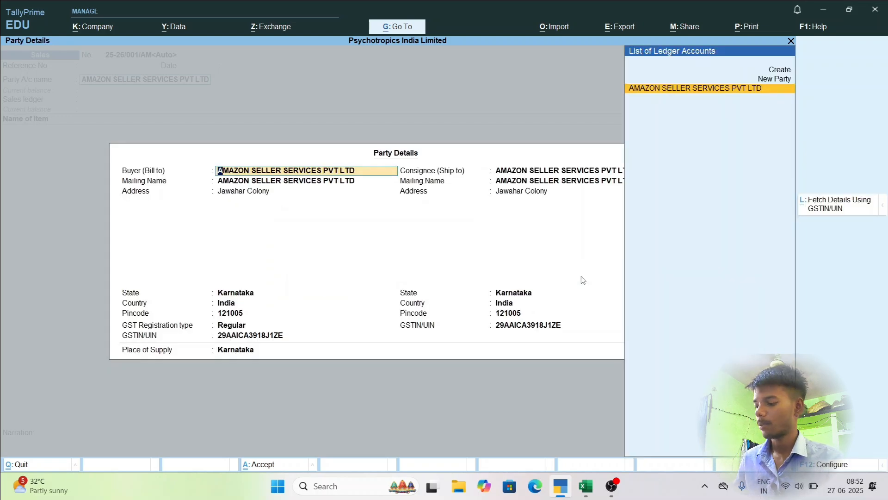
pyautogui.press('BackSpace')
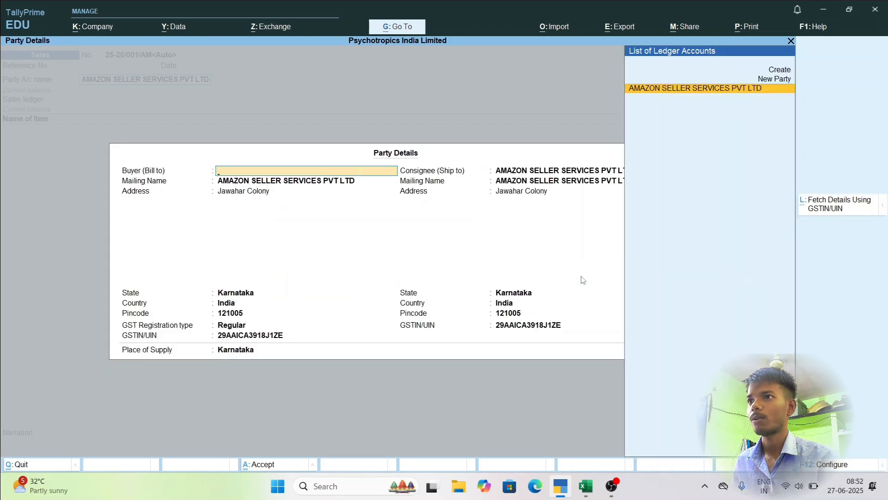
pyautogui.press('Escape')
pyautogui.press('y')
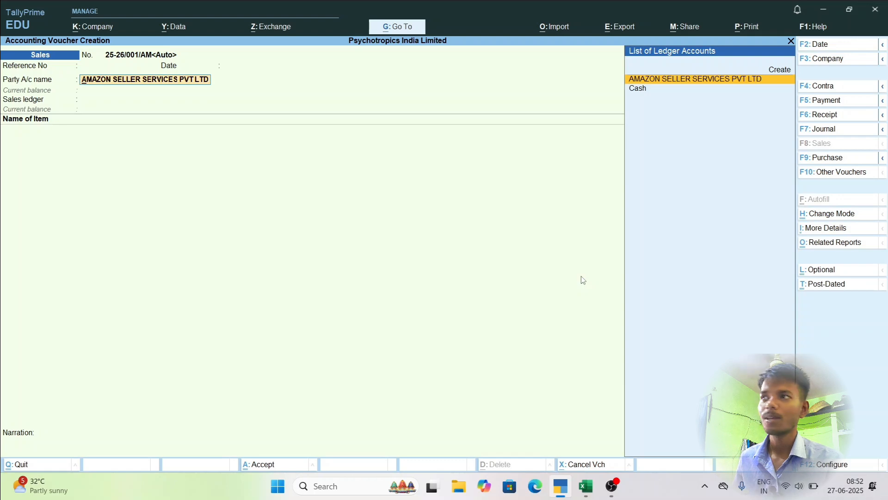
# Keep AMAZON SELLER SERVICES PVT LTD as the party account and accept the entered dispatch details to reach the buyer and consignee details.
pyautogui.press('Return')
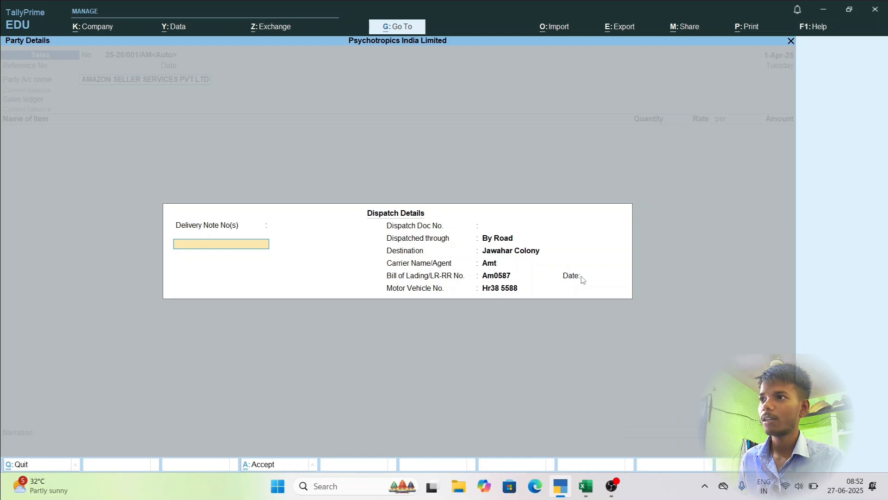
pyautogui.press('Return')
pyautogui.press('Return')
pyautogui.press('Return')
pyautogui.press('Return')
pyautogui.press('Return')
pyautogui.press('Return')
pyautogui.press('Return')
pyautogui.press('Return')
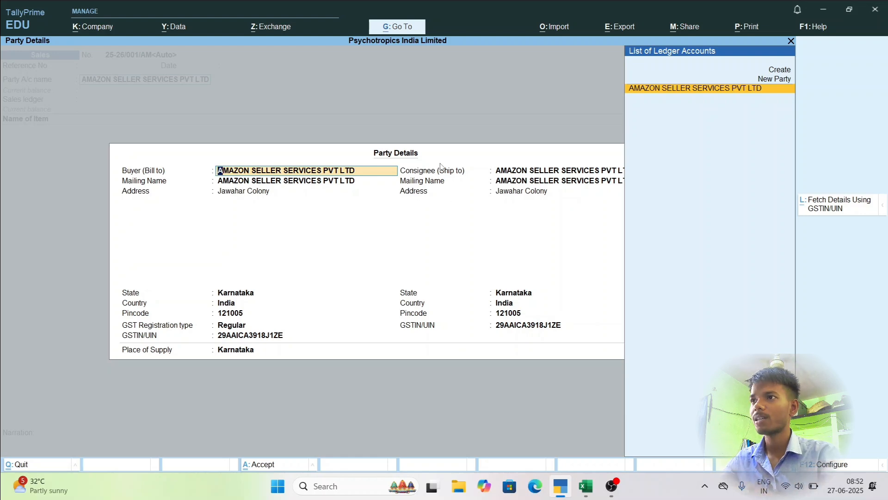
# Keep the party details configuration options as they are and accept the buyer's details through to the consignee account.
pyautogui.press('F12')
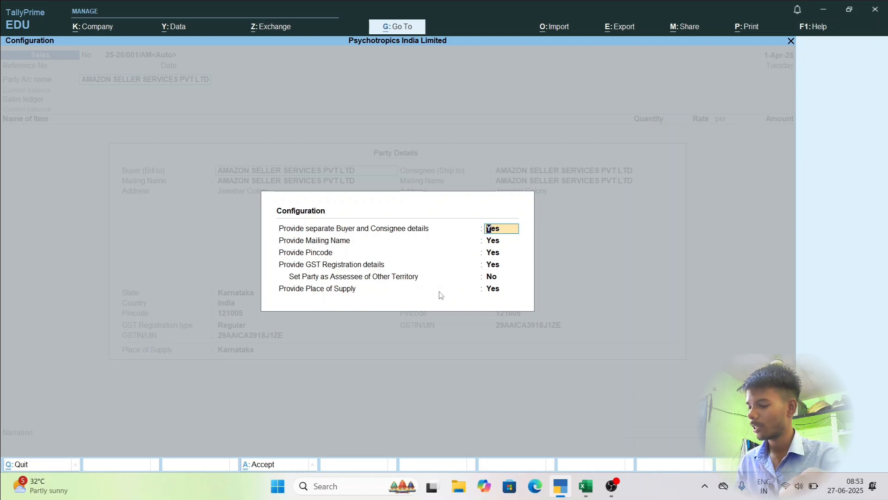
pyautogui.hotkey('ctrl', 'a')
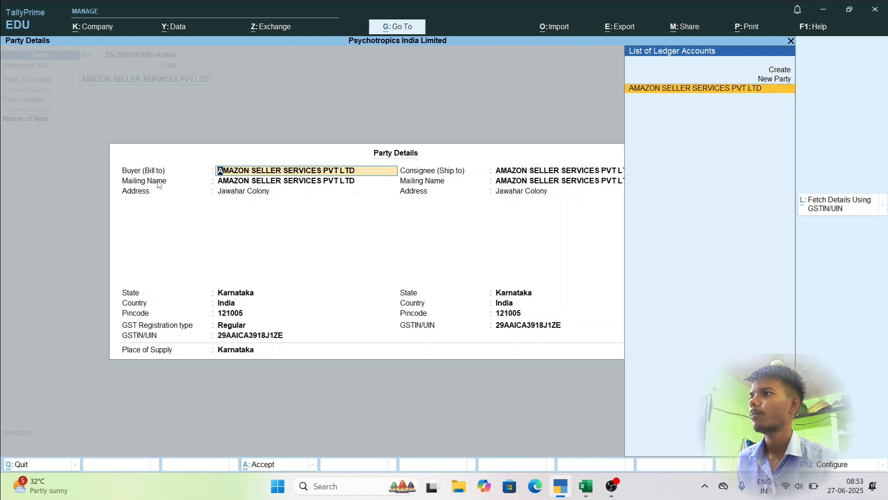
pyautogui.press('Return')
pyautogui.press('Return')
pyautogui.press('Return')
pyautogui.press('Return')
pyautogui.press('Return')
pyautogui.press('Return')
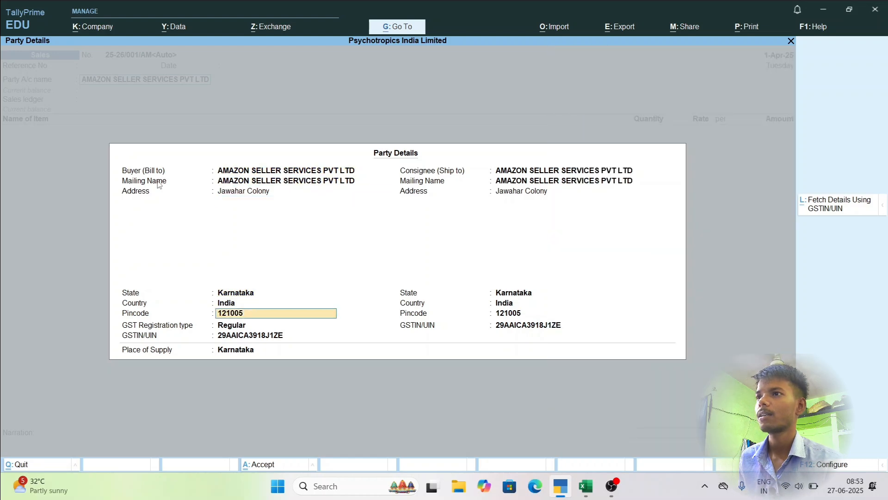
pyautogui.press('Return')
pyautogui.press('Return')
pyautogui.press('Return')
pyautogui.press('Return')
pyautogui.press('BackSpace')
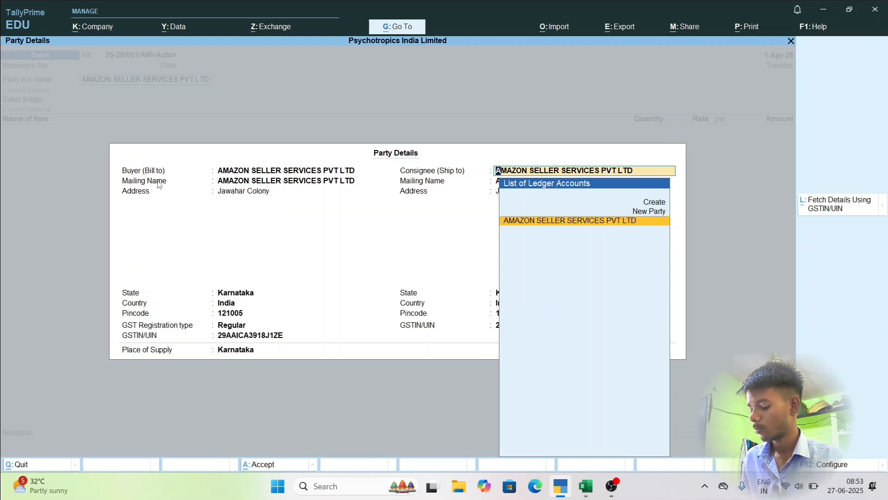
pyautogui.press('ctrl')
pyautogui.hotkey('alt', 'c')
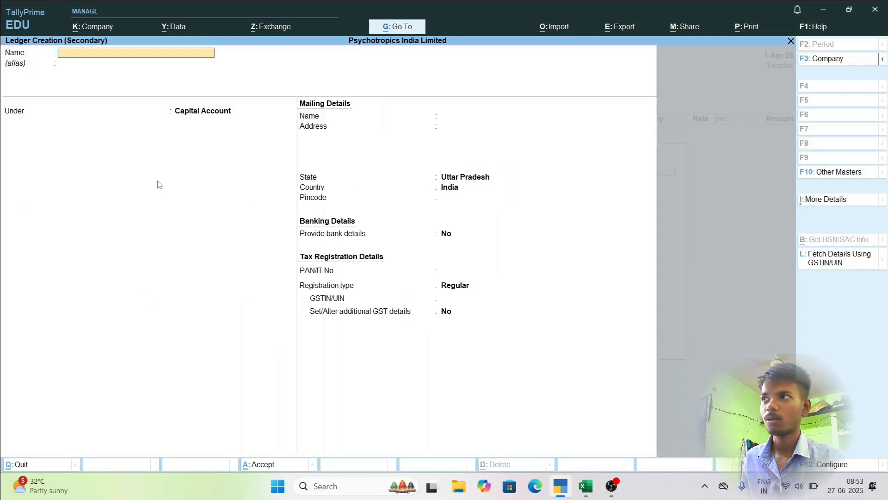
pyautogui.press('Escape')
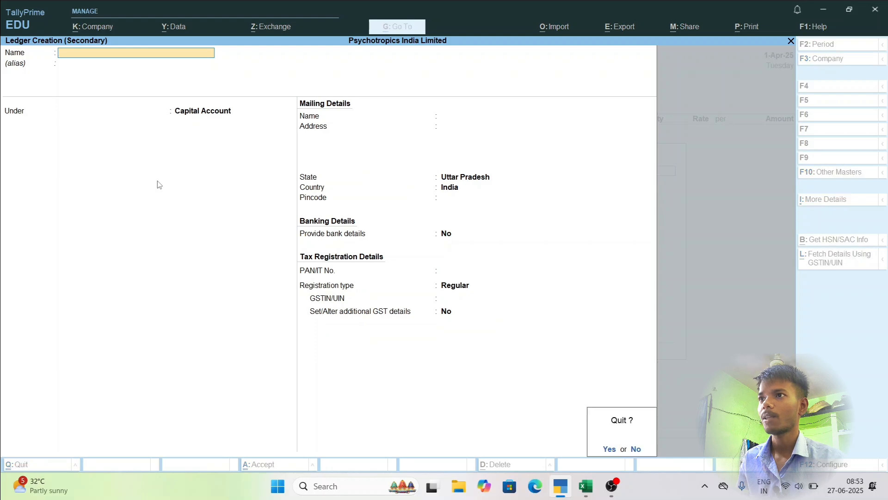
pyautogui.press('y')
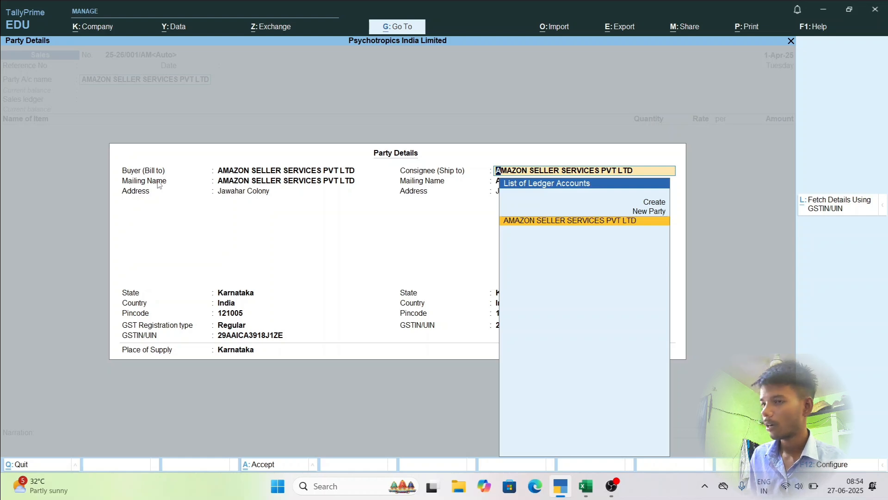
# Start a new ledger for the consignee and name it Standard Capital, copying the name from the party list in the Excel sales workbook.
pyautogui.hotkey('alt', 'c')
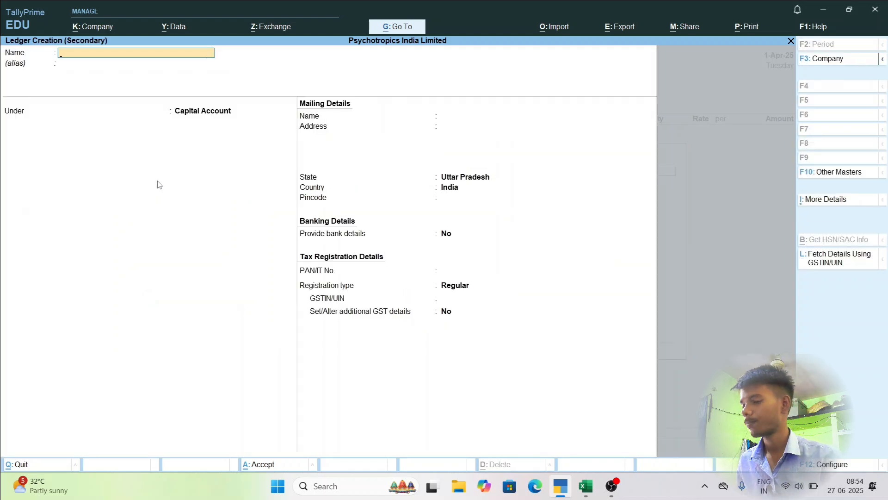
pyautogui.hotkey('alt', 'Tab')
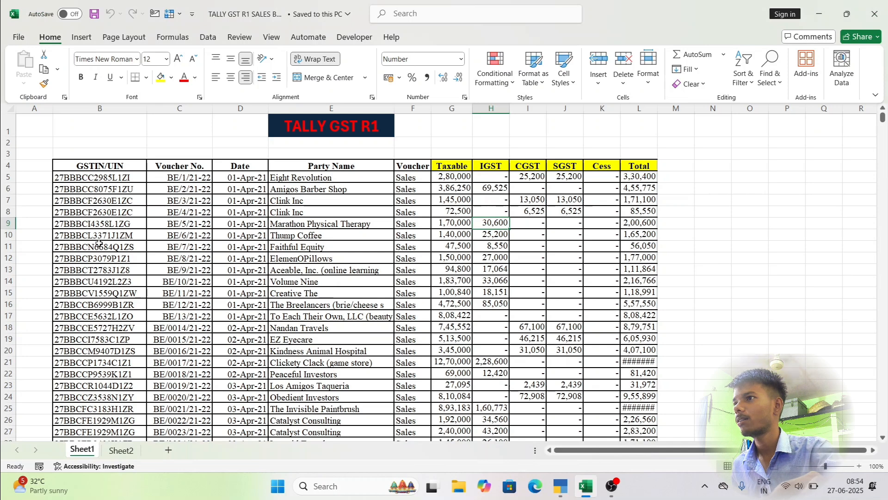
pyautogui.click(336, 258)
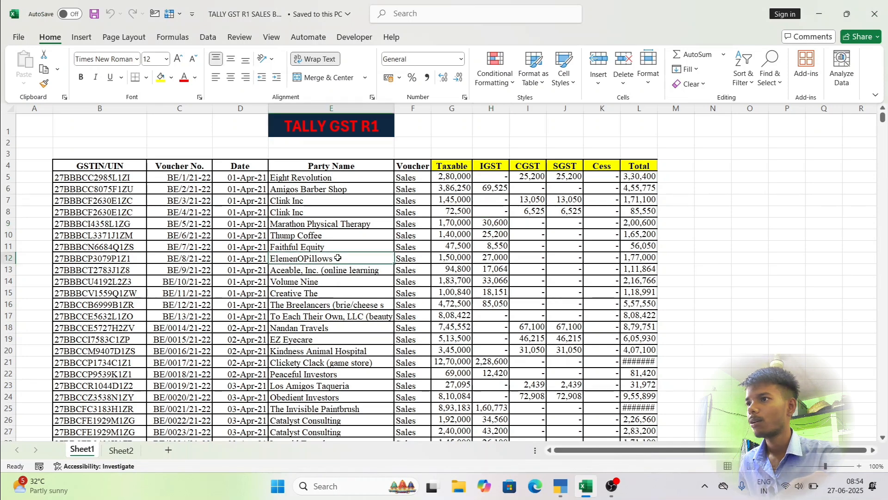
pyautogui.scroll(-10, 337, 320)
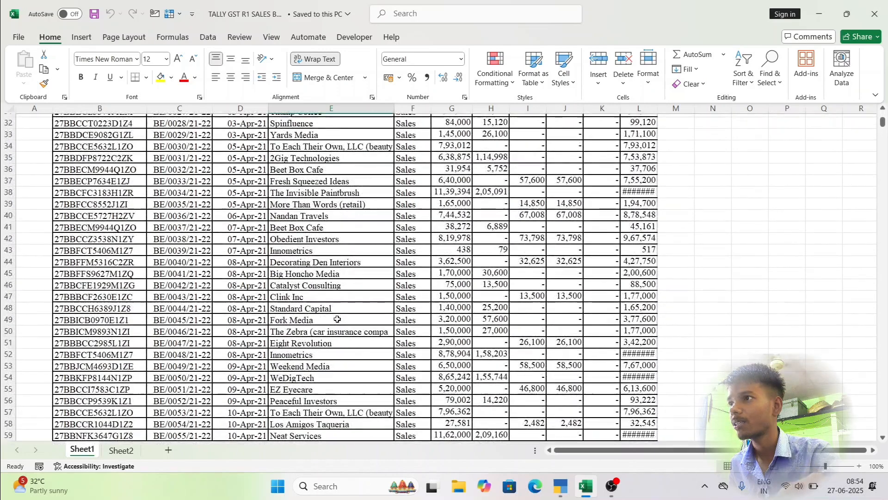
pyautogui.scroll(-3, 337, 319)
pyautogui.click(332, 233)
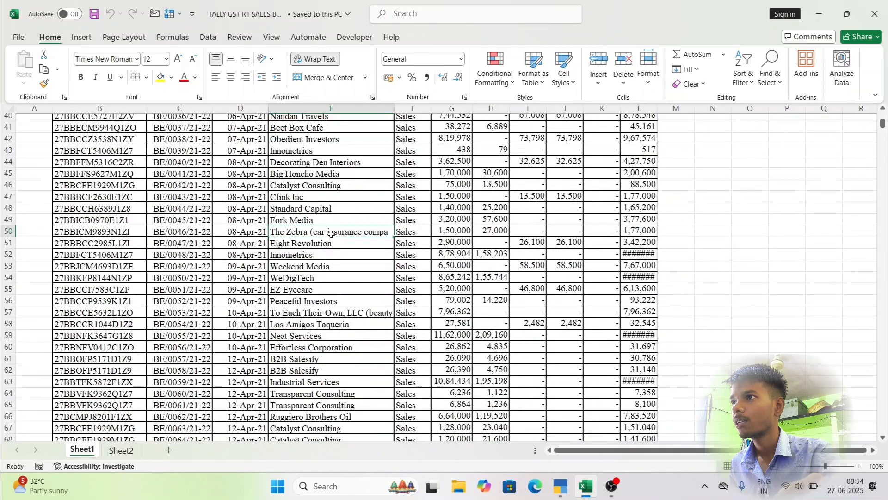
pyautogui.click(329, 209)
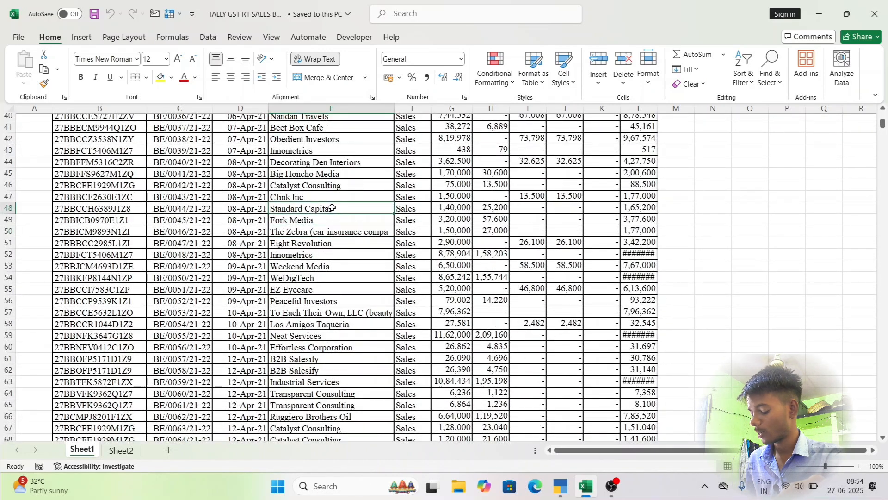
pyautogui.hotkey('ctrl', 'c')
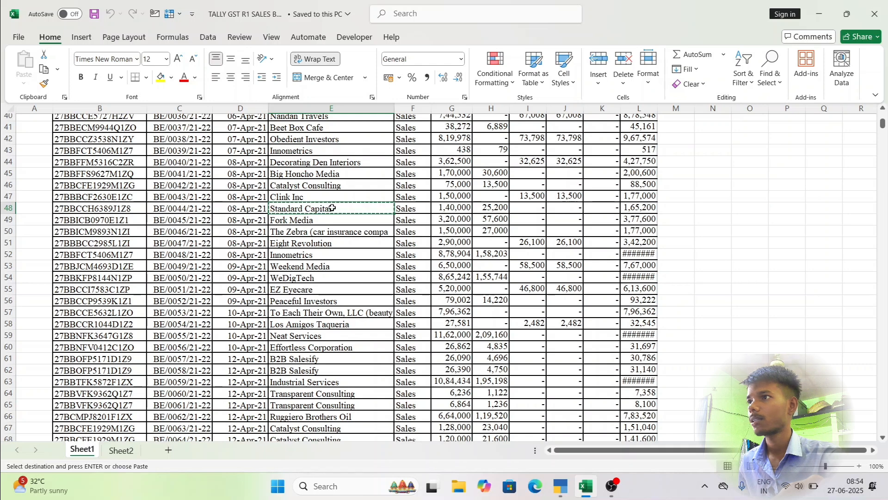
pyautogui.hotkey('alt', 'Tab')
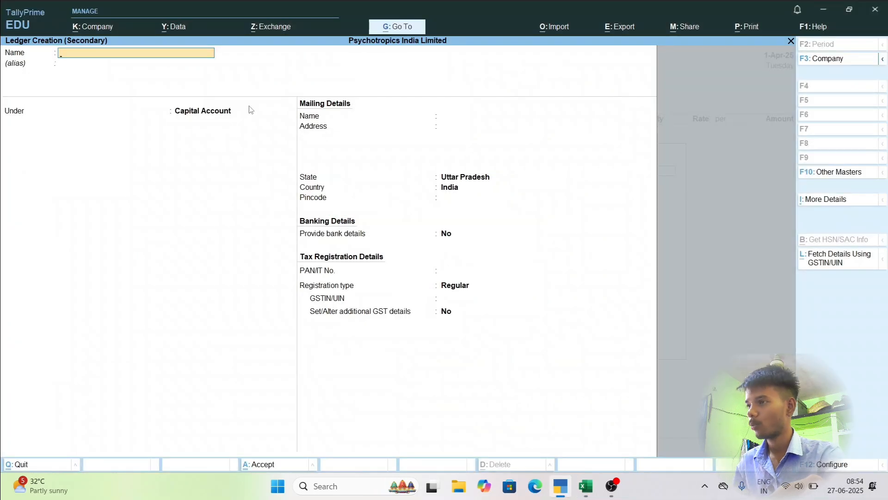
pyautogui.hotkey('ctrl', 'alt', 'v')
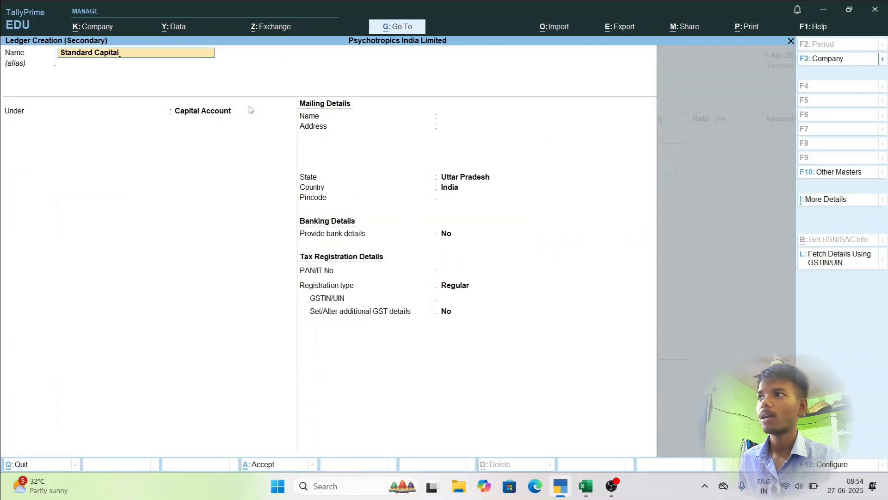
# Leave the ledger's alias blank and place the Standard Capital ledger under the Sundry Debtors group.
pyautogui.press('Return')
pyautogui.press('Return')
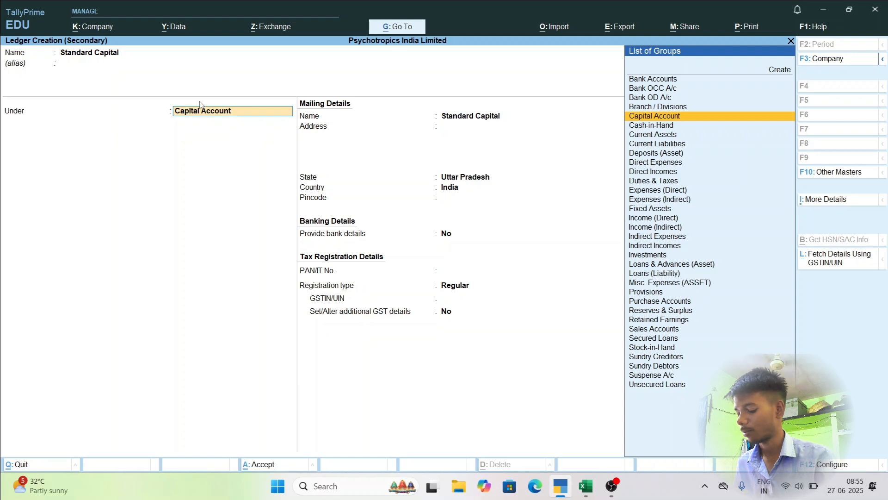
pyautogui.write('Su')
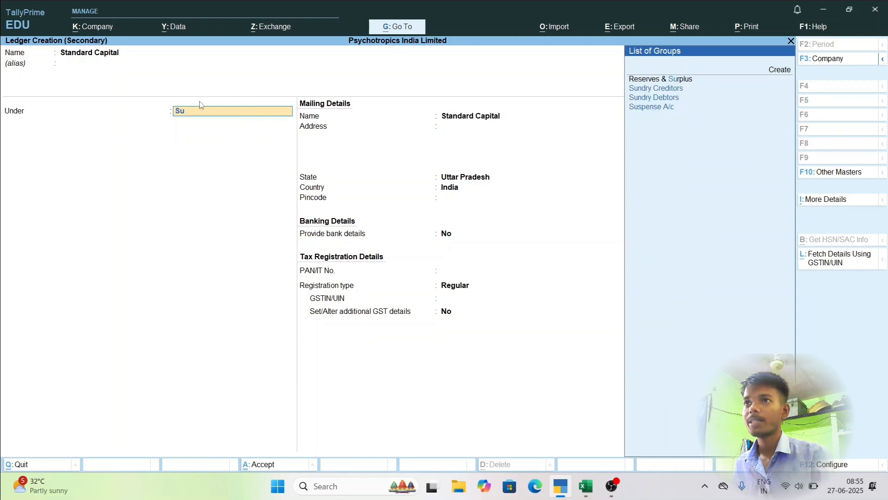
pyautogui.write('nd')
pyautogui.press('Down')
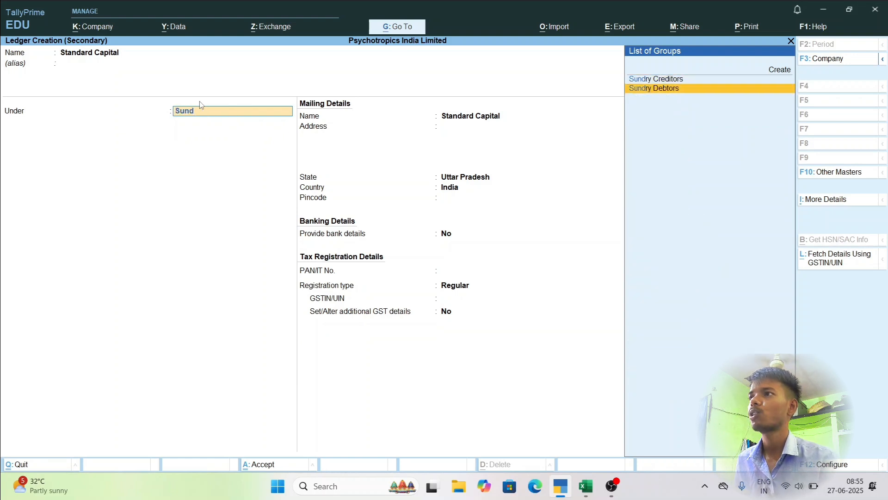
pyautogui.press('Return')
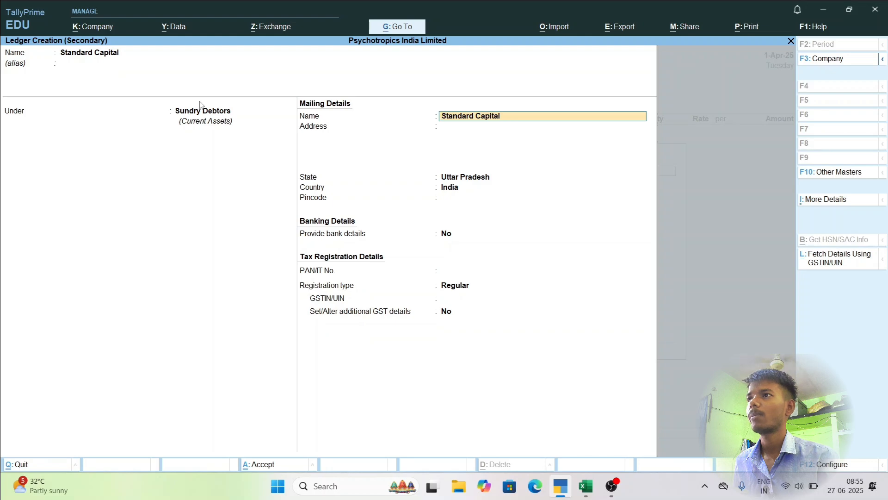
# Keep Standard Capital as the mailing name, leave the address blank and set the state to Maharashtra.
pyautogui.press('Return')
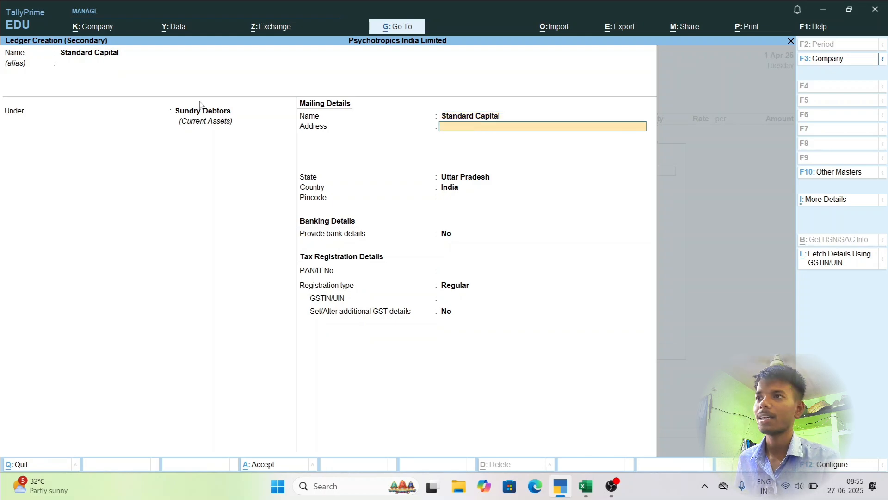
pyautogui.press('Return')
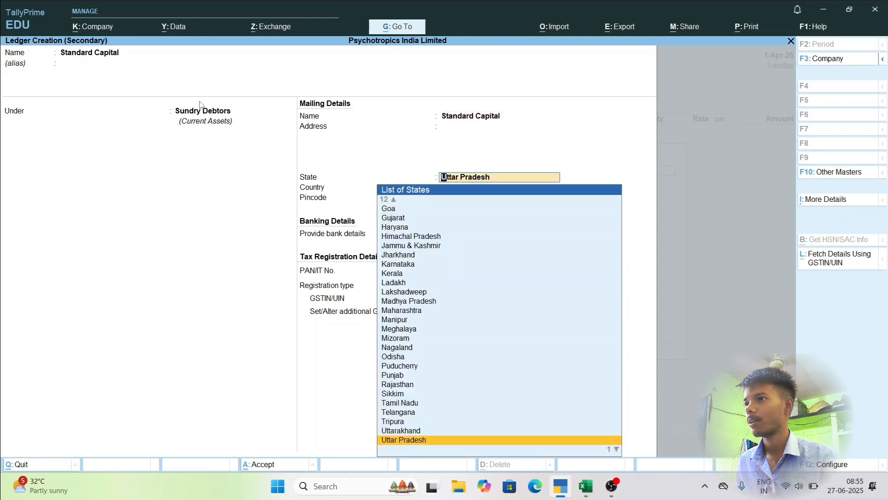
pyautogui.hotkey('alt', 'Tab')
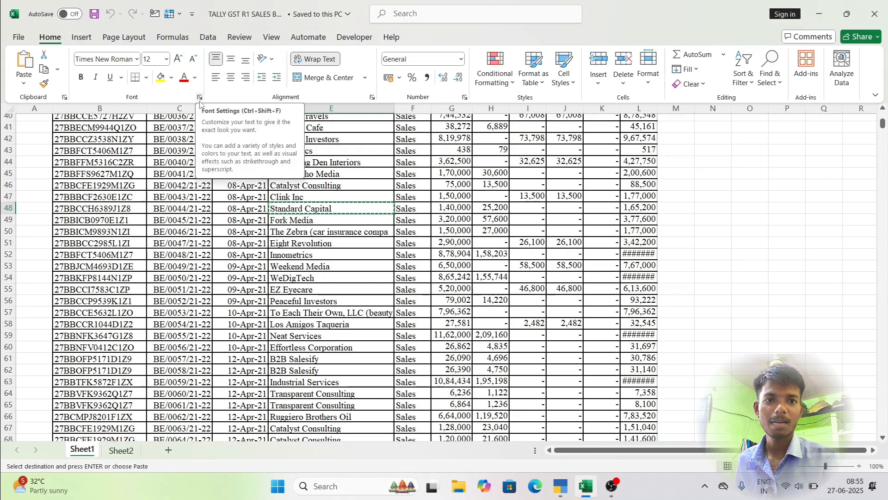
pyautogui.hotkey('alt', 'Tab')
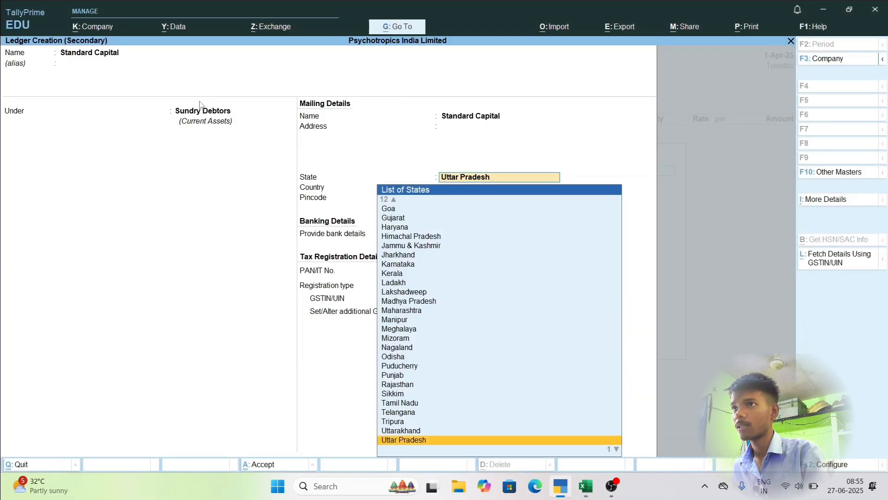
pyautogui.write('Maha')
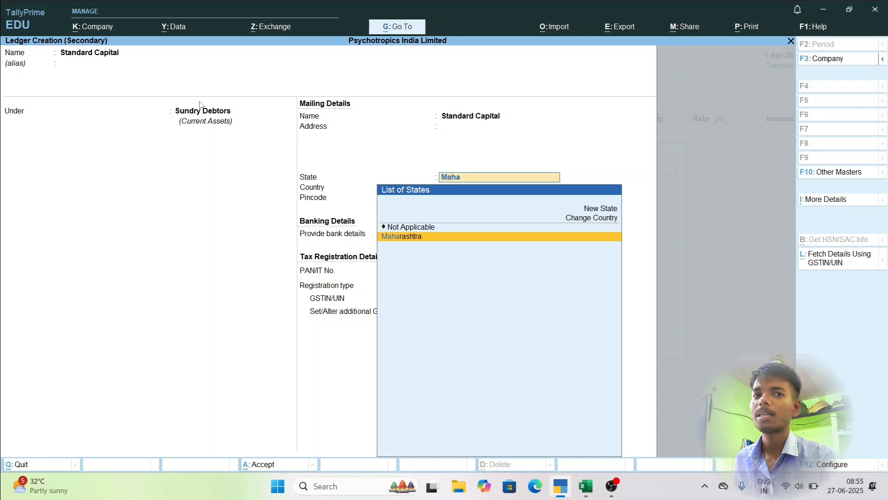
pyautogui.press('Return')
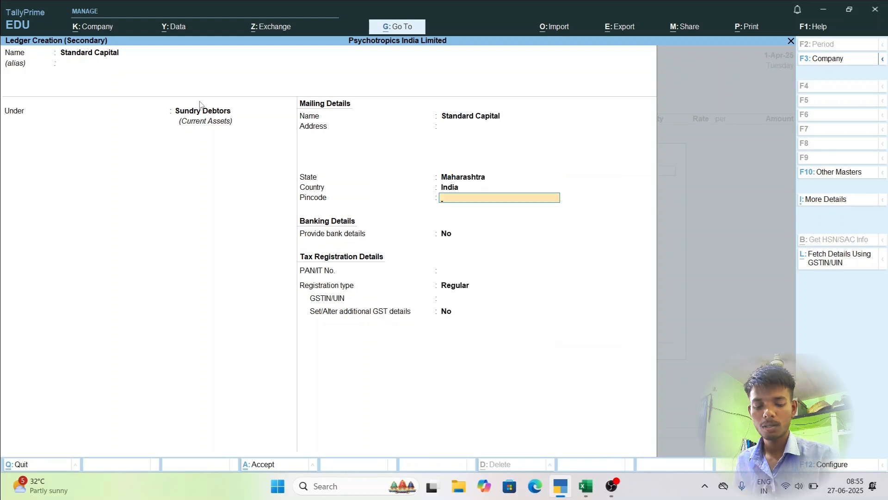
# Enter 12056 as the ledger's pincode and keep Provide bank details set to No.
pyautogui.write('12056')
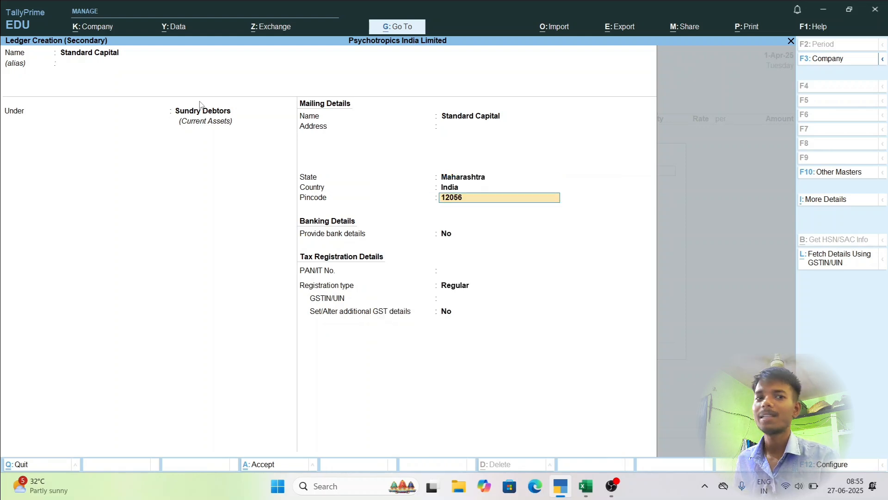
pyautogui.press('Return')
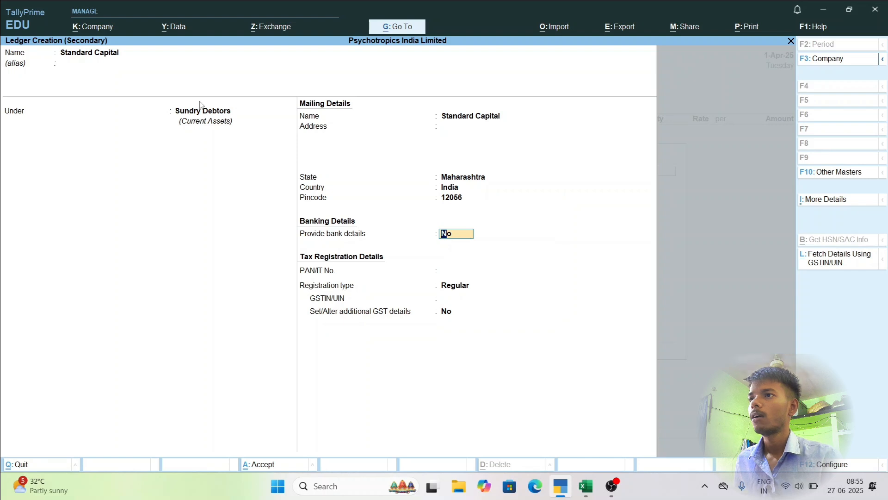
pyautogui.press('Return')
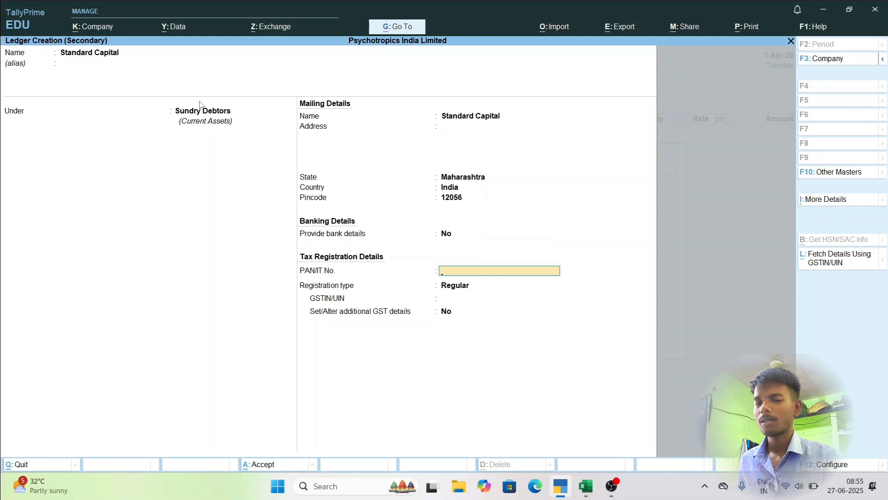
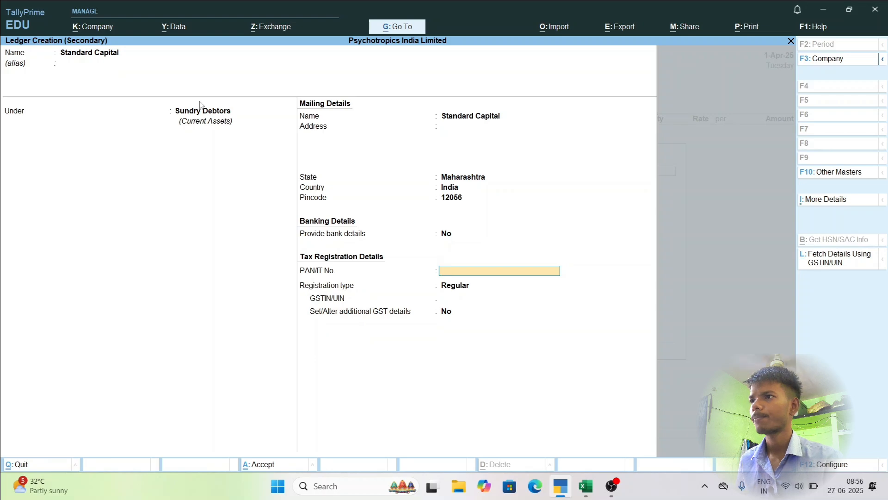
# Leave the PAN blank, keep the registration type Regular and copy Standard Capital's GSTIN from the Excel sales workbook into the ledger.
pyautogui.press('Return')
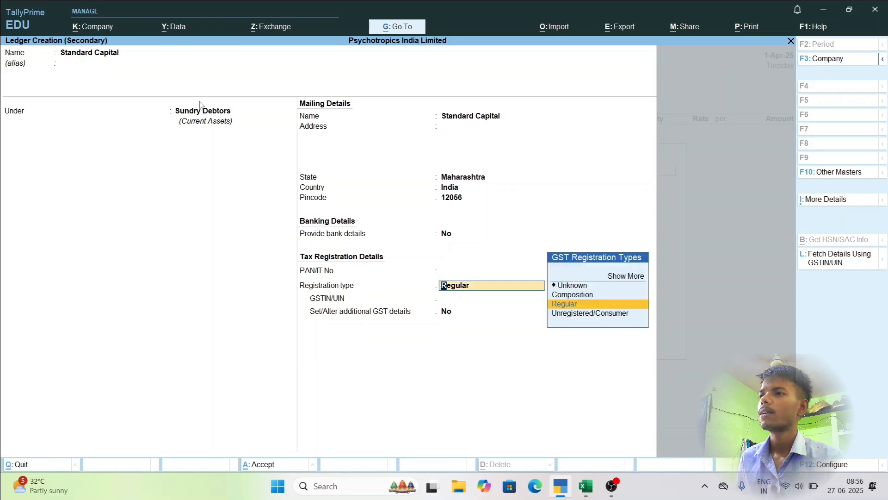
pyautogui.press('Return')
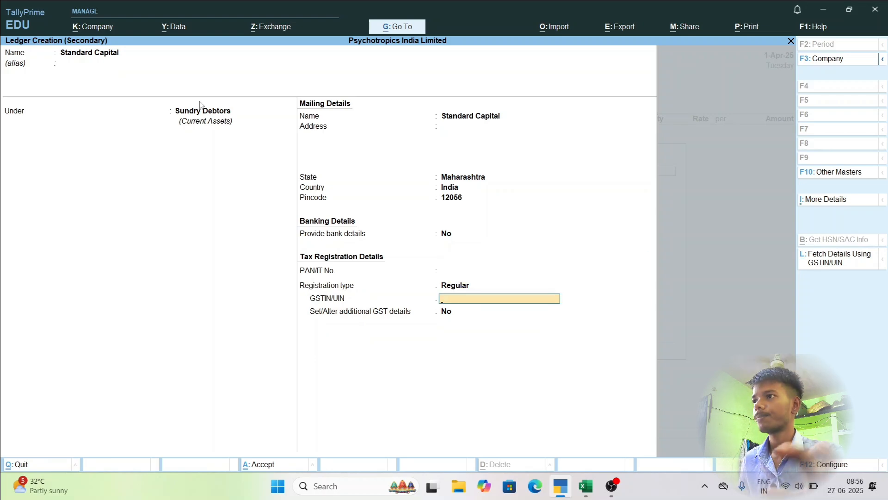
pyautogui.hotkey('alt', 'Tab')
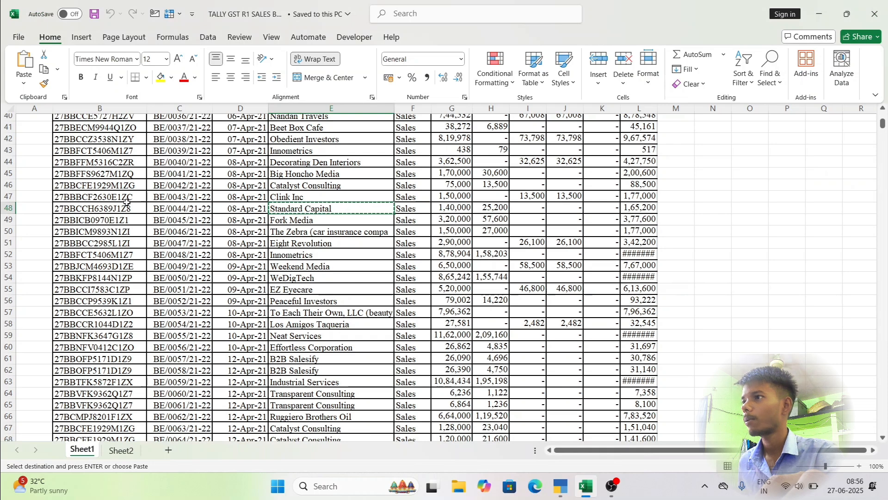
pyautogui.click(85, 208)
pyautogui.hotkey('ctrl', 'c')
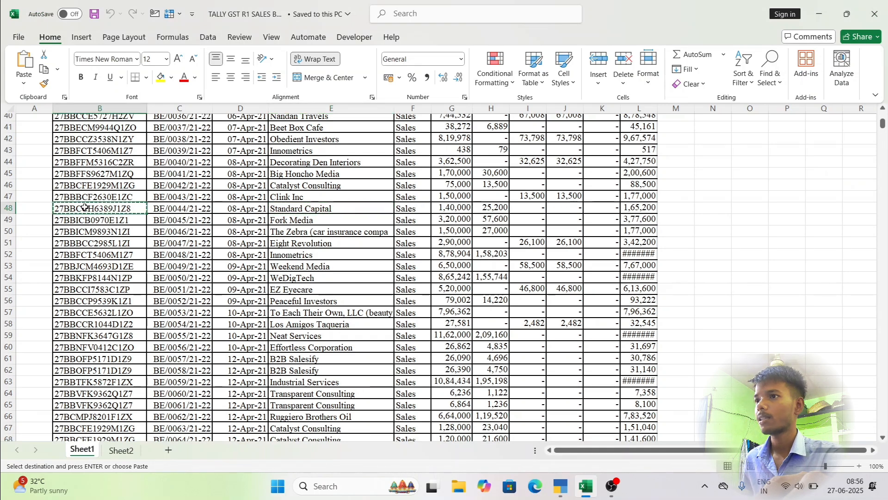
pyautogui.hotkey('alt', 'Tab')
pyautogui.hotkey('ctrl', 'v')
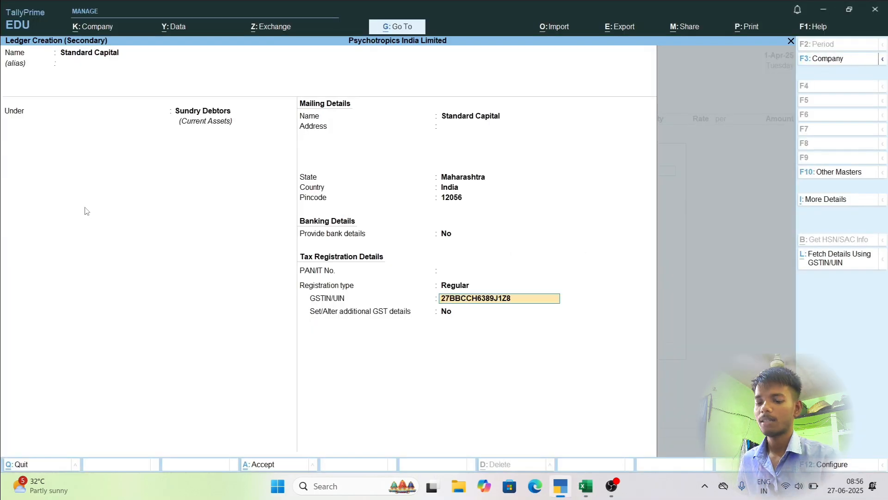
pyautogui.press('BackSpace')
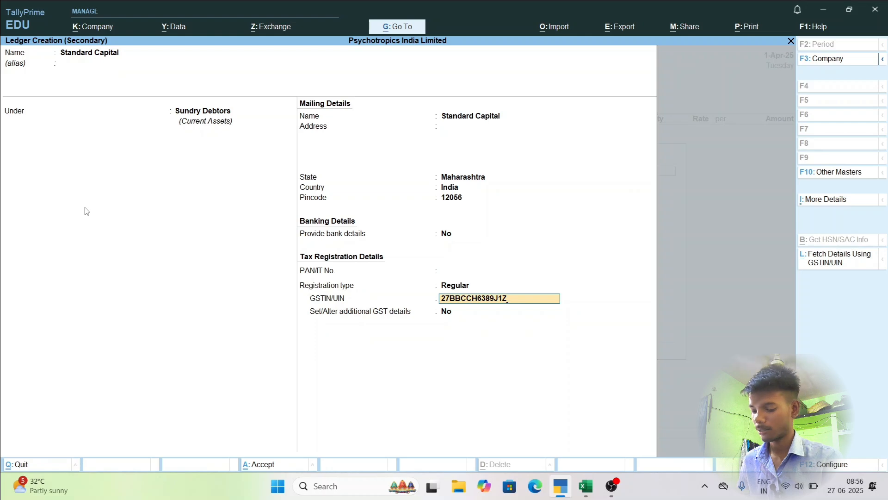
pyautogui.hotkey('alt', 'Tab')
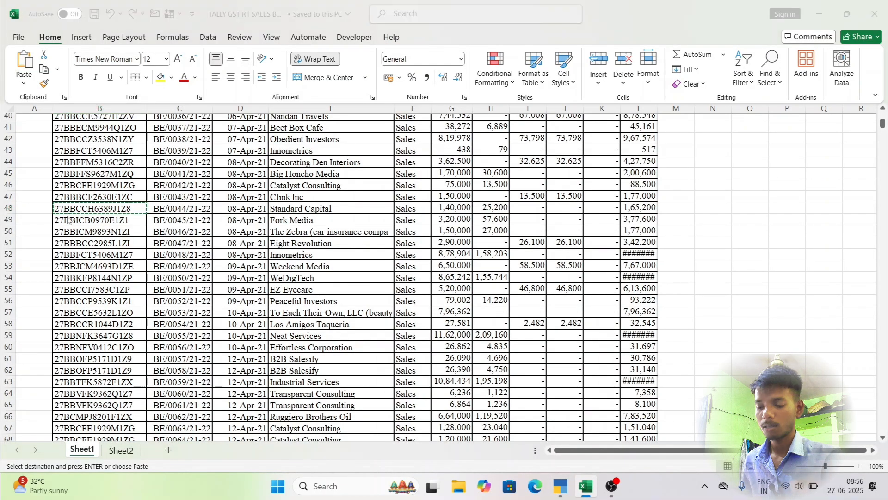
pyautogui.hotkey('alt', 'Tab')
pyautogui.hotkey('ctrl', 'v')
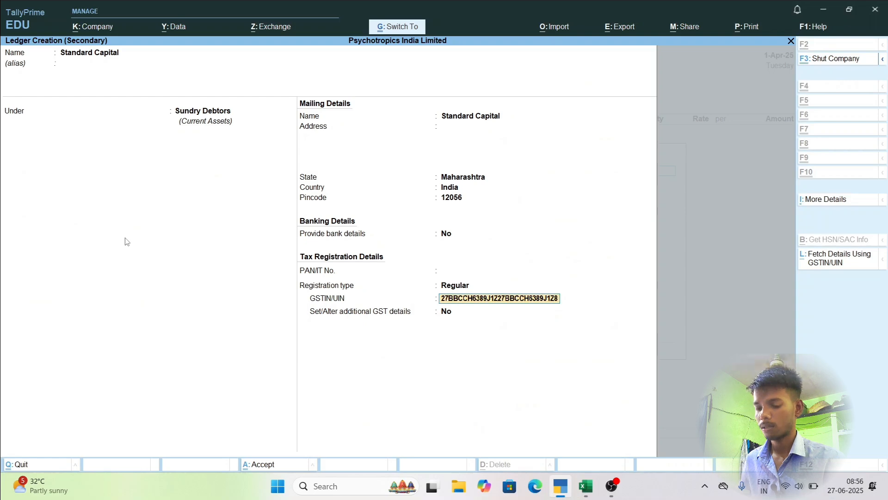
pyautogui.press('BackSpace')
pyautogui.press('BackSpace')
pyautogui.press('BackSpace')
pyautogui.press('BackSpace')
pyautogui.press('BackSpace')
pyautogui.press('BackSpace')
pyautogui.press('BackSpace')
pyautogui.press('BackSpace')
pyautogui.press('BackSpace')
pyautogui.press('BackSpace')
pyautogui.press('BackSpace')
pyautogui.press('BackSpace')
pyautogui.press('BackSpace')
pyautogui.press('BackSpace')
pyautogui.press('BackSpace')
pyautogui.press('BackSpace')
pyautogui.press('BackSpace')
pyautogui.press('BackSpace')
pyautogui.press('BackSpace')
pyautogui.press('BackSpace')
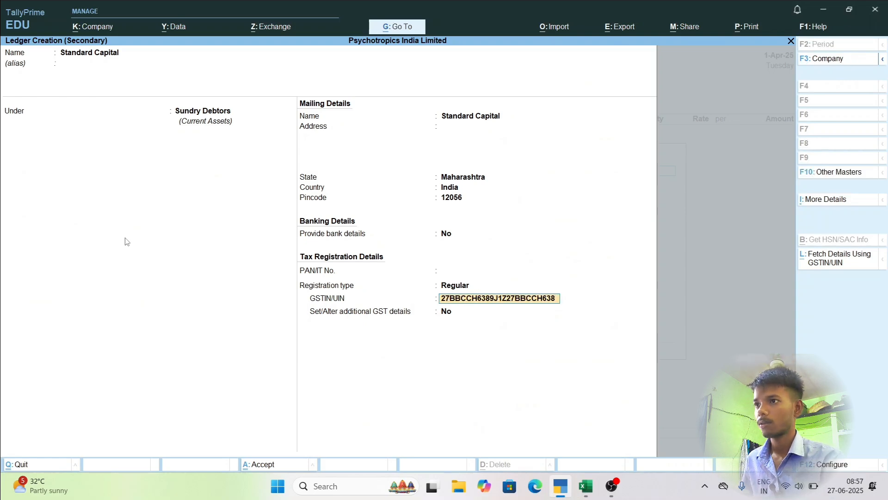
pyautogui.press('BackSpace')
pyautogui.press('BackSpace')
# Paste the copied GSTIN into the ledger's address line and its GSTIN/UIN field, keeping Provide bank details set to No.
pyautogui.hotkey('ctrl', 'v')
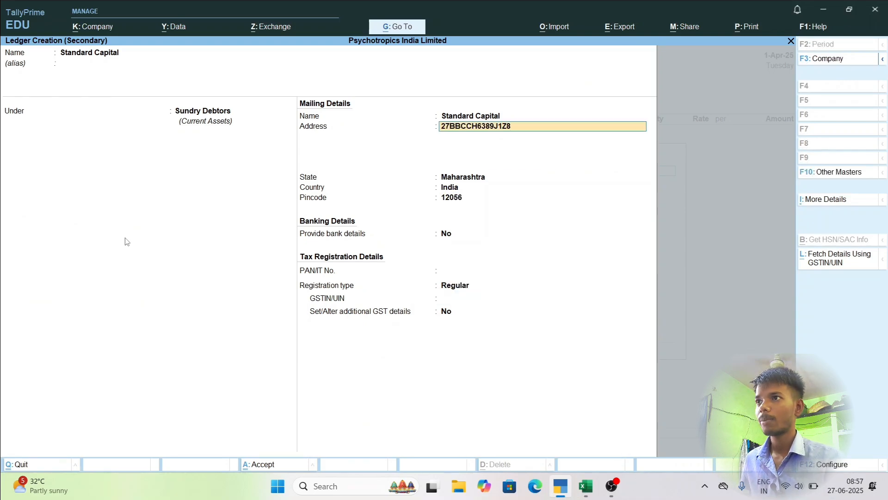
pyautogui.press('Return')
pyautogui.press('Return')
pyautogui.press('Return')
pyautogui.press('Return')
pyautogui.press('Return')
pyautogui.press('Return')
pyautogui.press('Return')
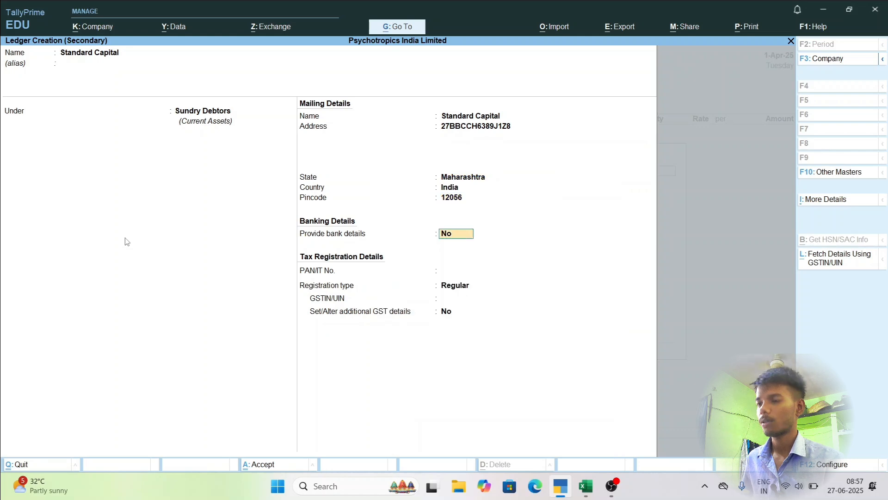
pyautogui.press('Return')
pyautogui.hotkey('ctrl', 'v')
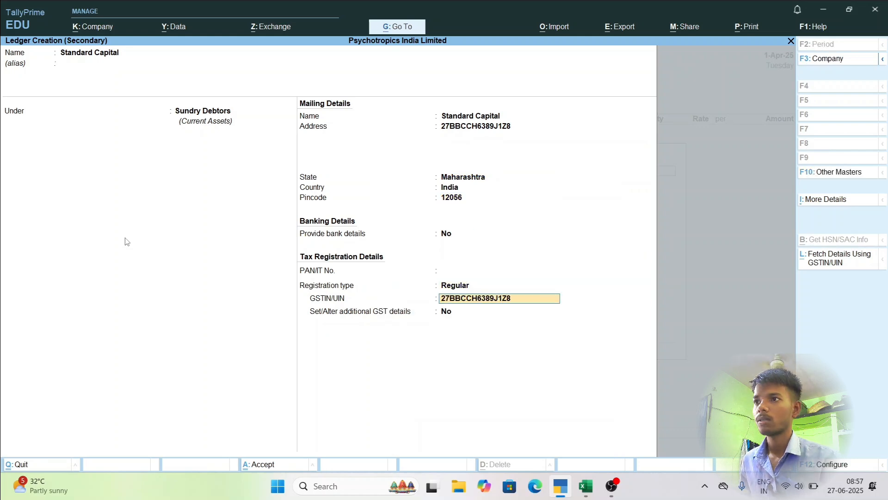
pyautogui.press('Return')
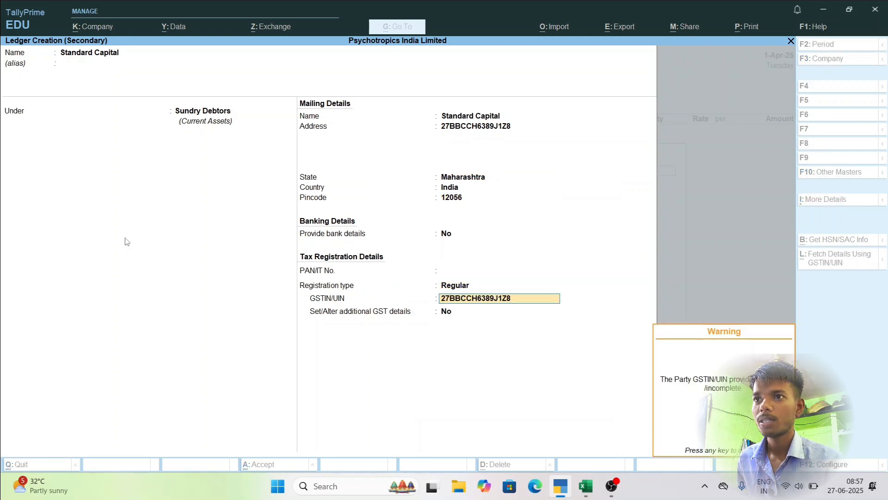
pyautogui.press('Return')
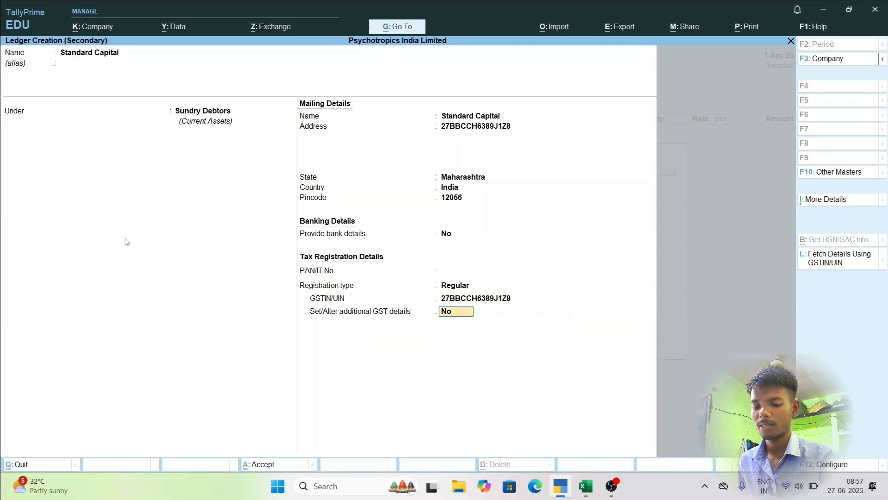
# Keep the registration type Regular and additional GST details set to No, and save the Standard Capital ledger.
pyautogui.press('BackSpace')
pyautogui.press('BackSpace')
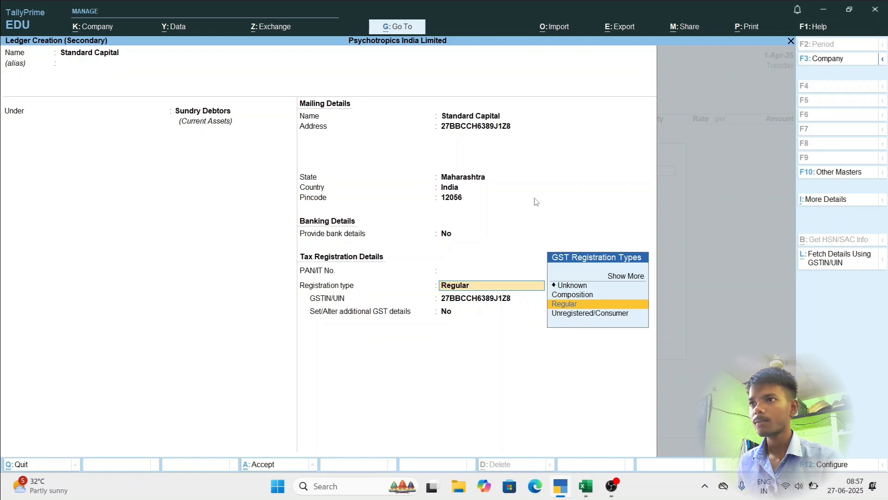
pyautogui.press('Return')
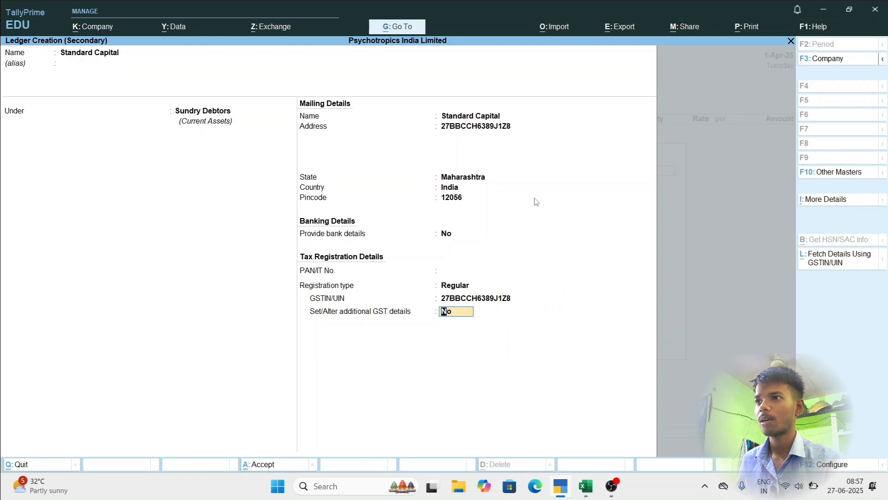
pyautogui.hotkey('ctrl', 'a')
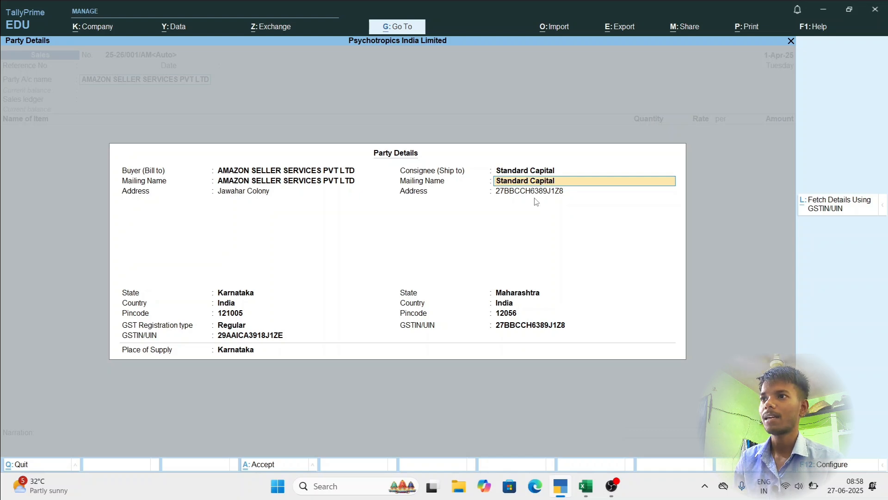
# Accept Standard Capital's consignee details and keep Karnataka as the place of supply in the party details.
pyautogui.press('Return')
pyautogui.press('Return')
pyautogui.press('Return')
pyautogui.press('Return')
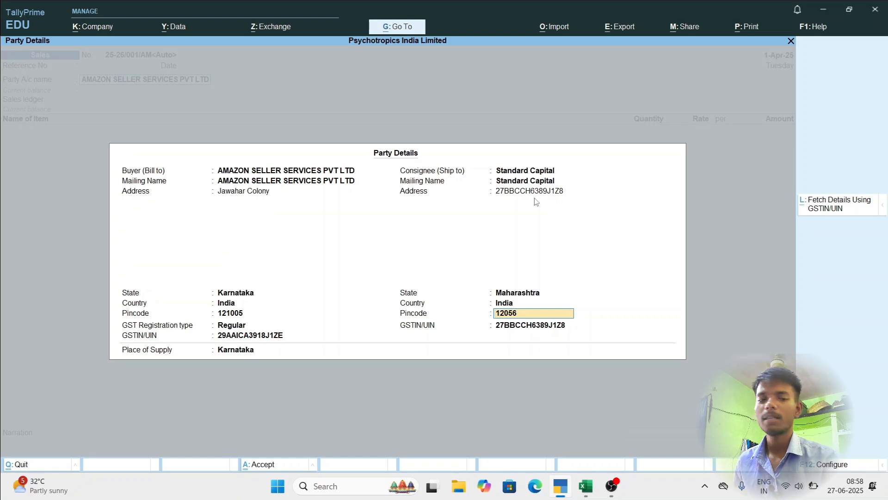
pyautogui.press('Return')
pyautogui.press('Return')
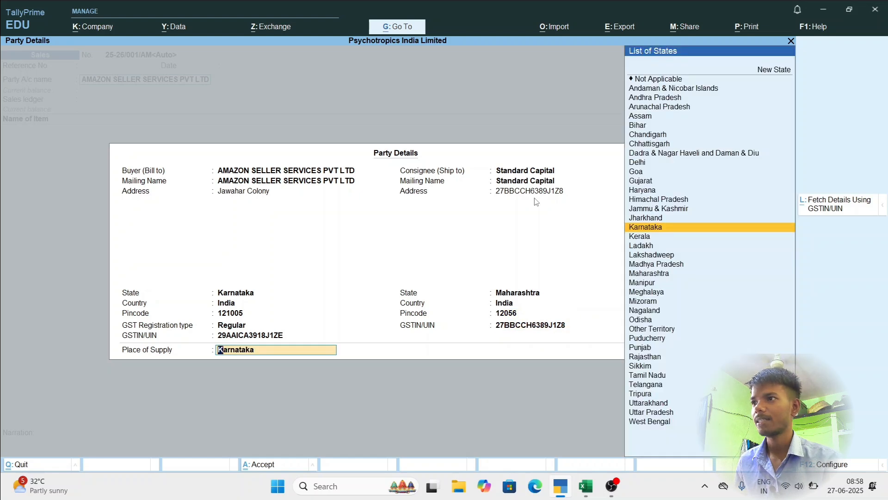
pyautogui.press('Return')
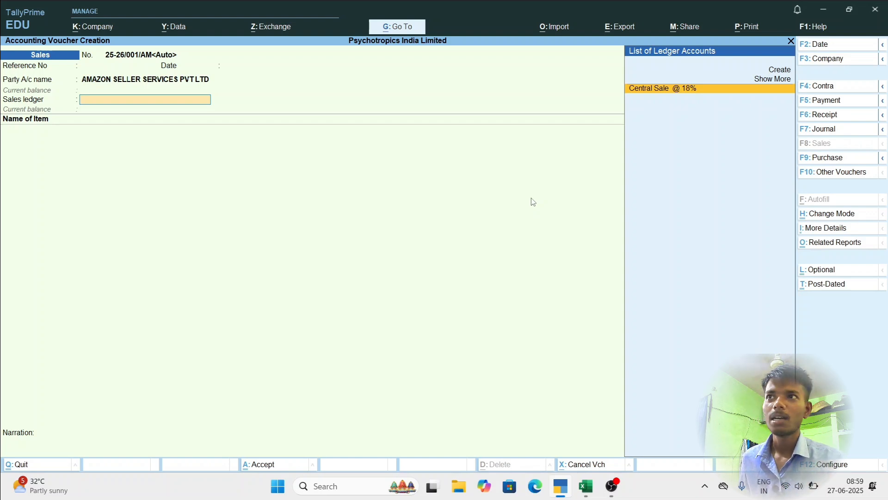
# Choose Central Sale @ 18% as the sales ledger and Rice as the voucher's stock item.
pyautogui.press('Return')
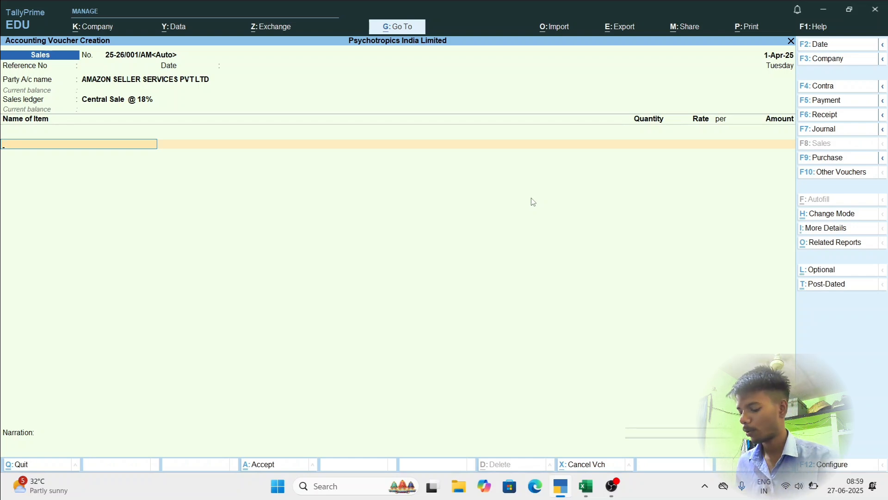
pyautogui.press('space')
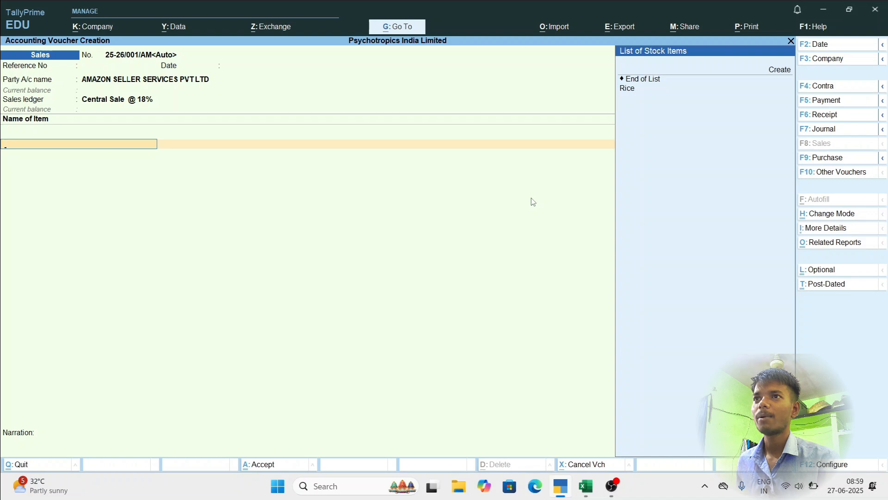
pyautogui.press('Down')
pyautogui.press('Down')
pyautogui.press('Down')
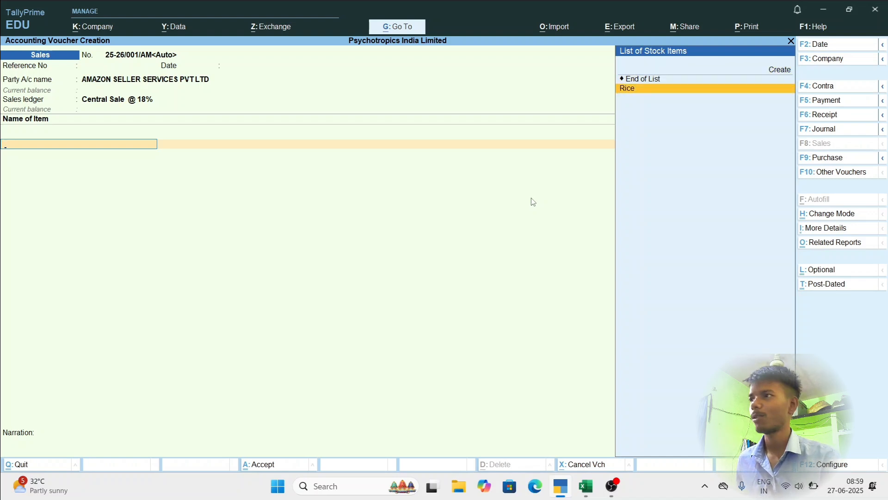
pyautogui.press('Return')
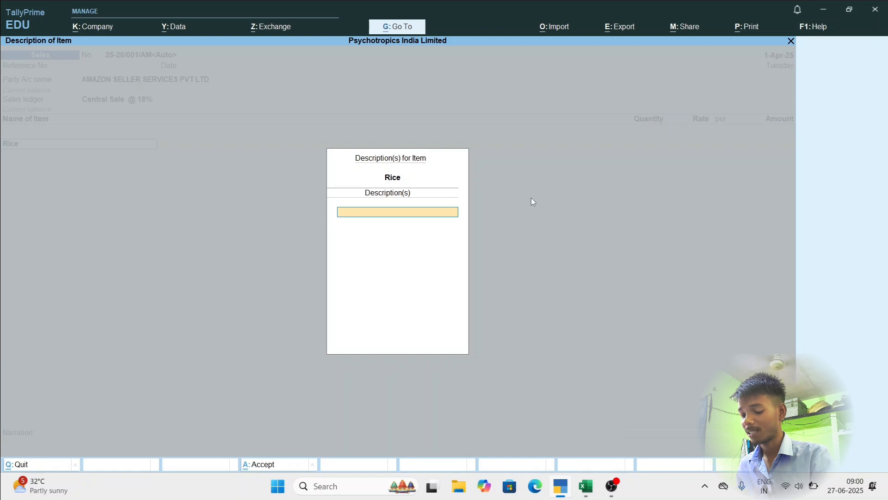
# Add the description Wite to the Rice item and leave the remaining description lines blank.
pyautogui.write('Wite')
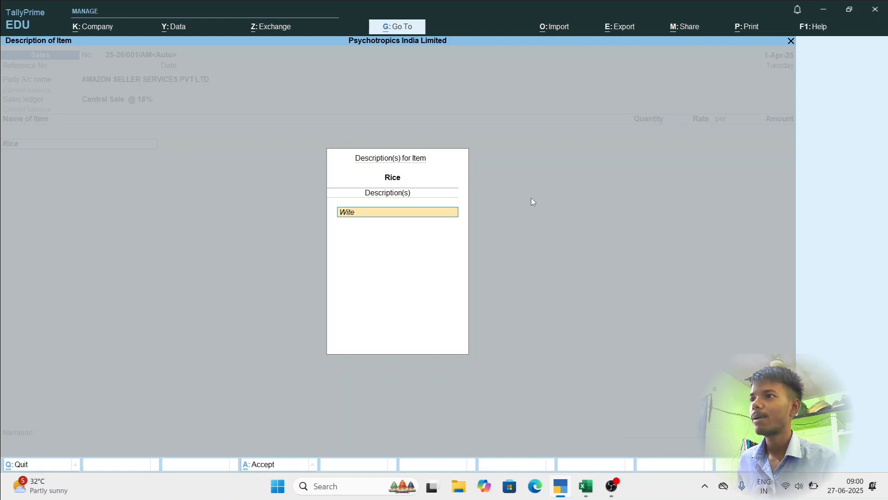
pyautogui.press('Return')
pyautogui.press('Return')
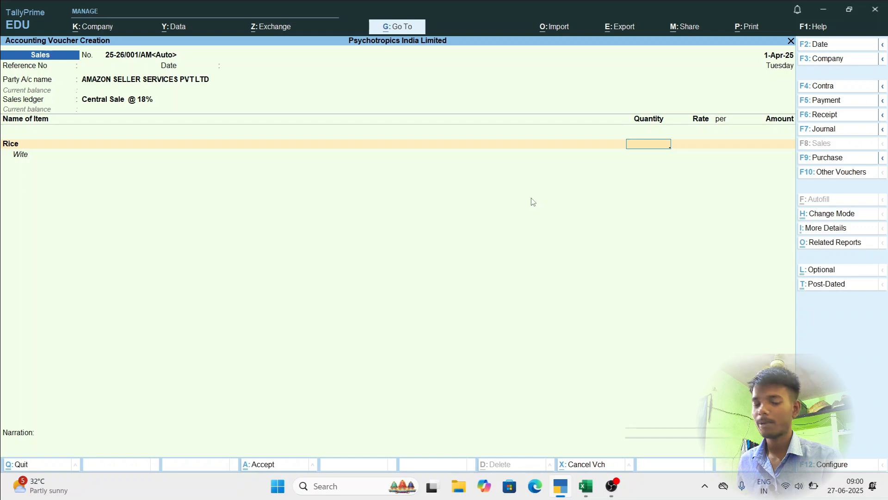
# Set the Rice quantity to 200 kgs at a rate of 25 per kg, accept the amount and end the item list.
pyautogui.write('200')
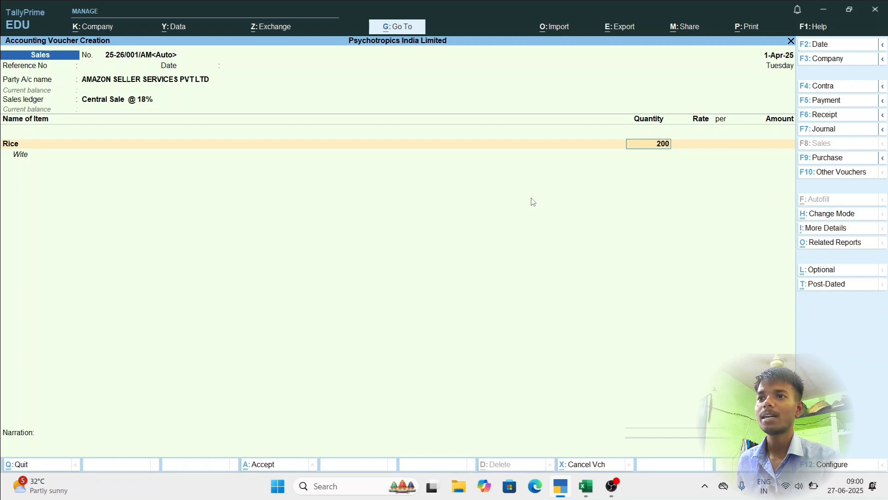
pyautogui.press('Return')
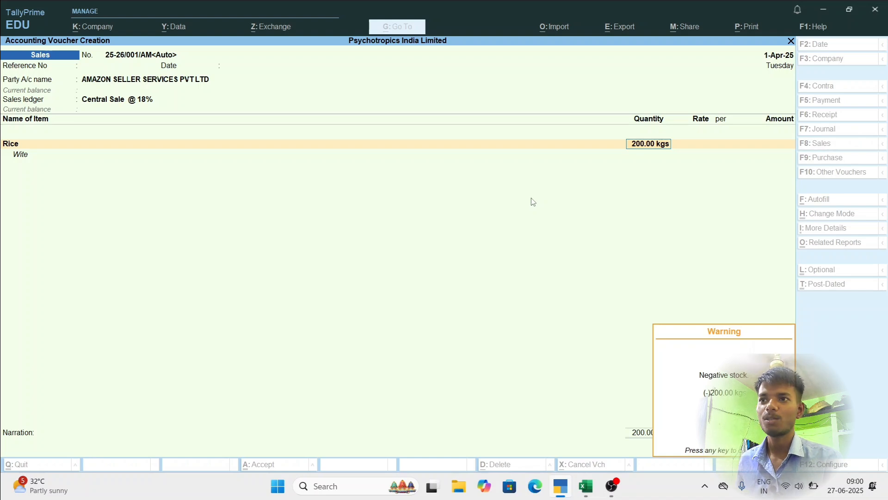
pyautogui.press('Return')
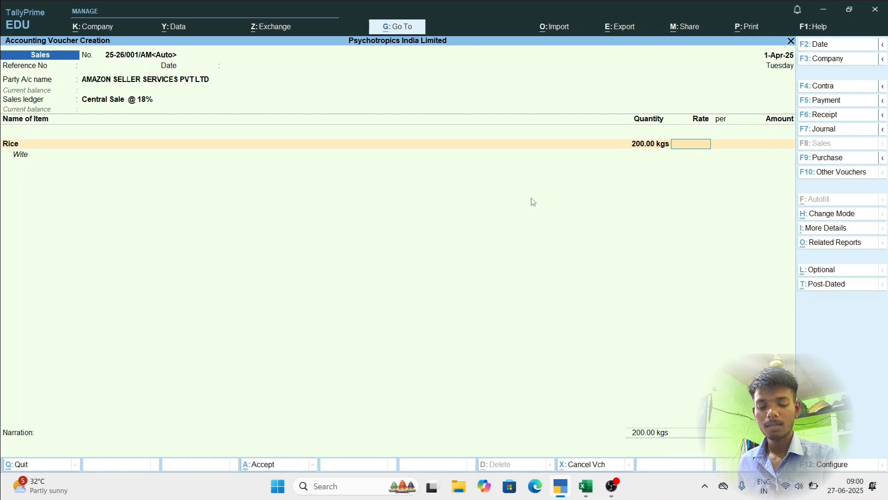
pyautogui.write('25')
pyautogui.press('Return')
pyautogui.press('Return')
pyautogui.press('Return')
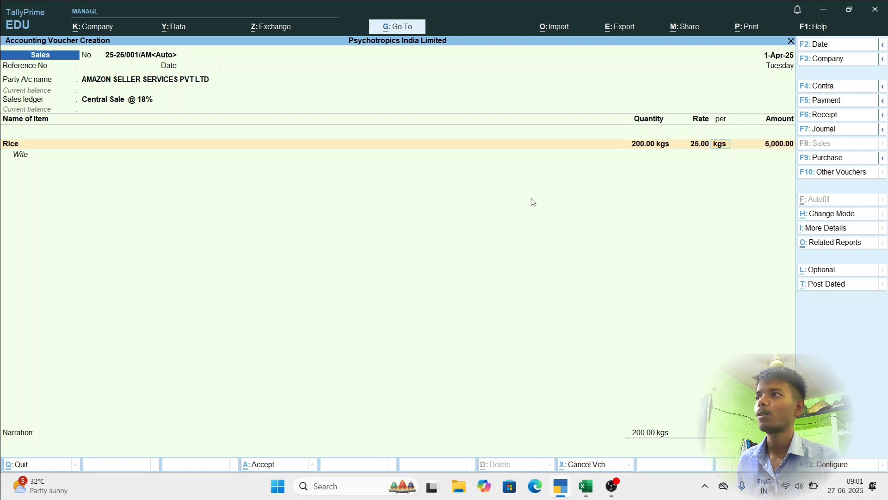
pyautogui.press('Return')
pyautogui.press('Return')
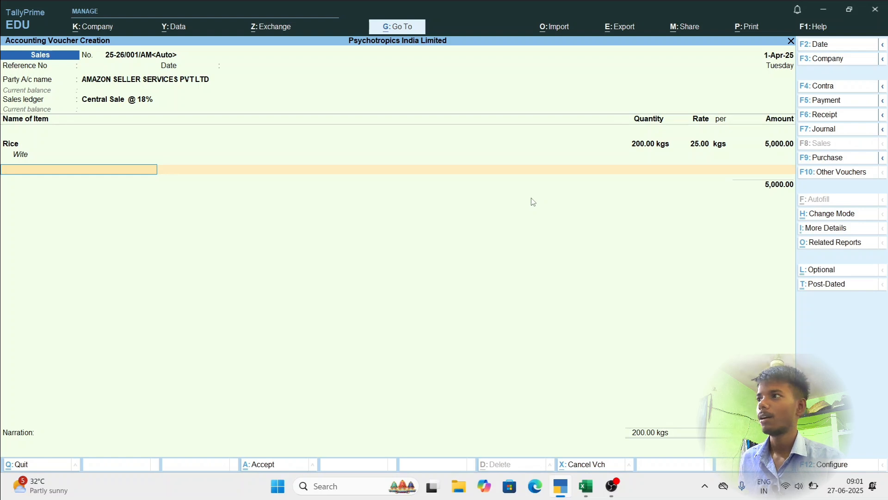
pyautogui.press('Return')
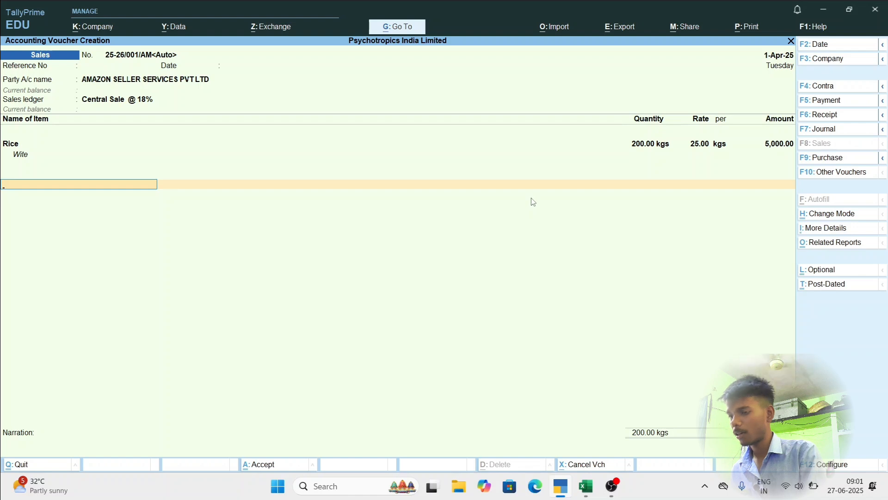
# Create a new ledger named Igst @ 18% from within the sales voucher and place it under Duties & Taxes.
pyautogui.hotkey('alt', 'c')
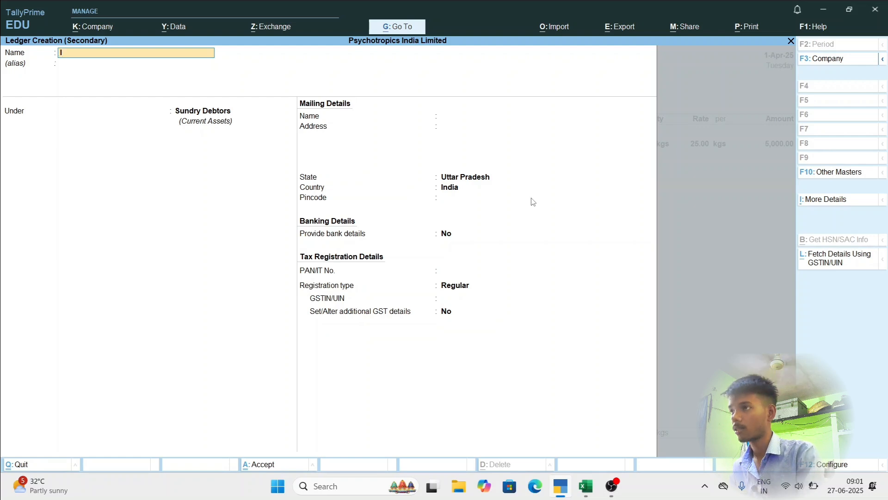
pyautogui.write('gst')
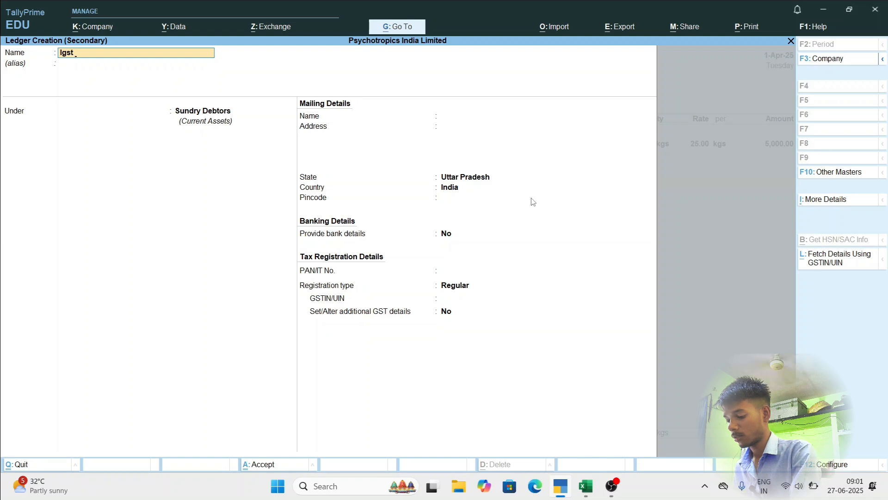
pyautogui.write(' @')
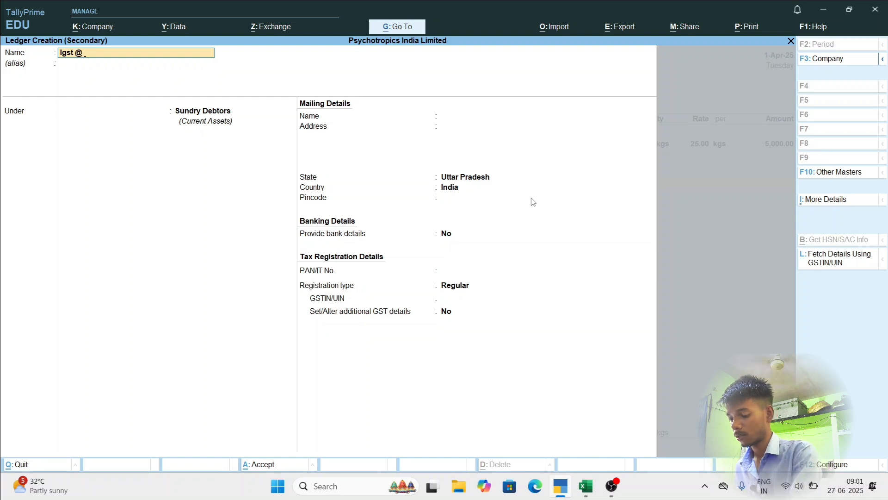
pyautogui.write(' 18')
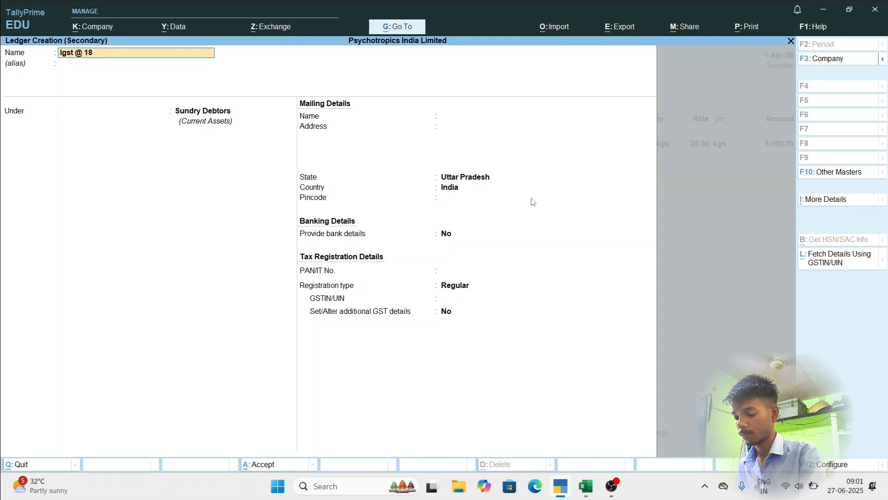
pyautogui.write('%')
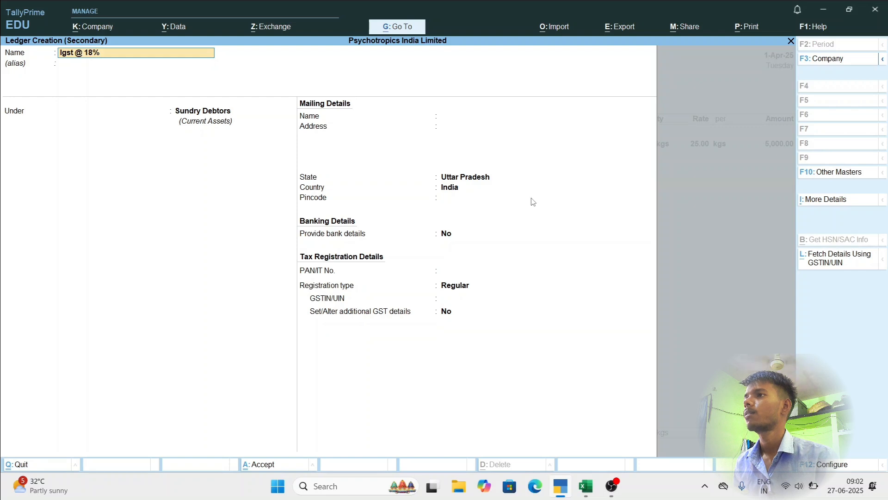
pyautogui.press('Return')
pyautogui.press('Return')
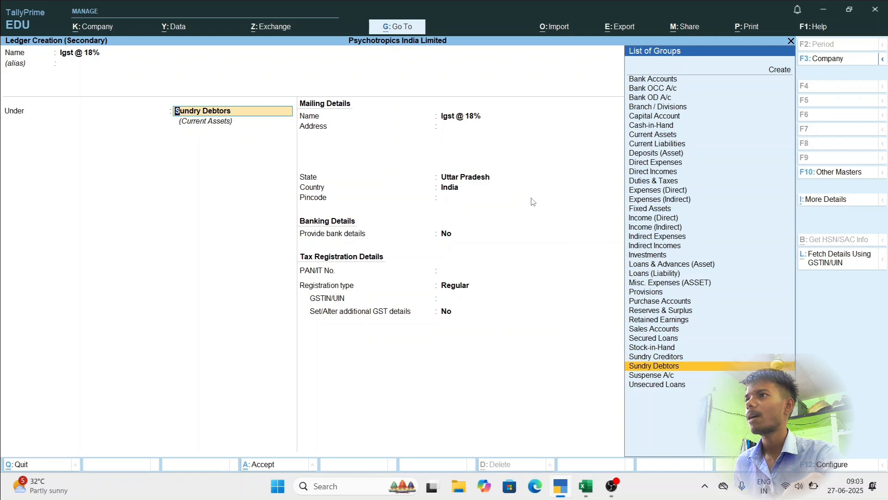
pyautogui.write('Dut')
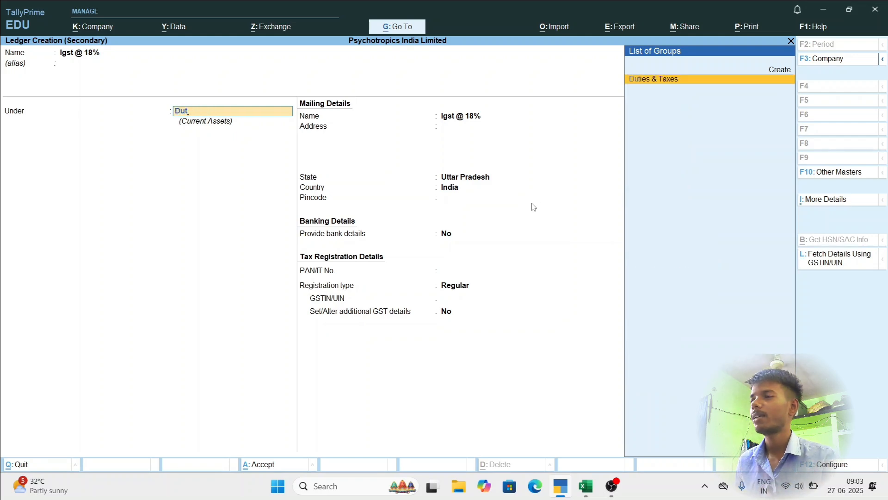
pyautogui.press('Return')
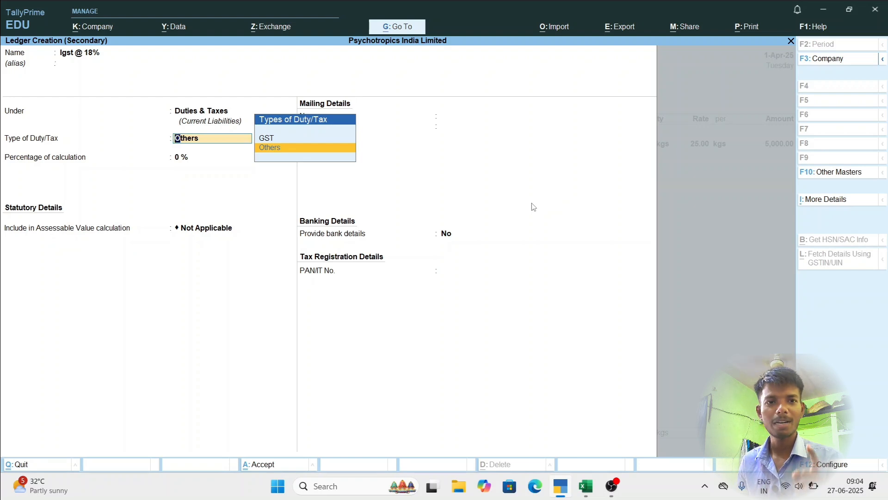
# Set the new ledger's type of duty/tax to GST and its tax type to IGST.
pyautogui.press('Up')
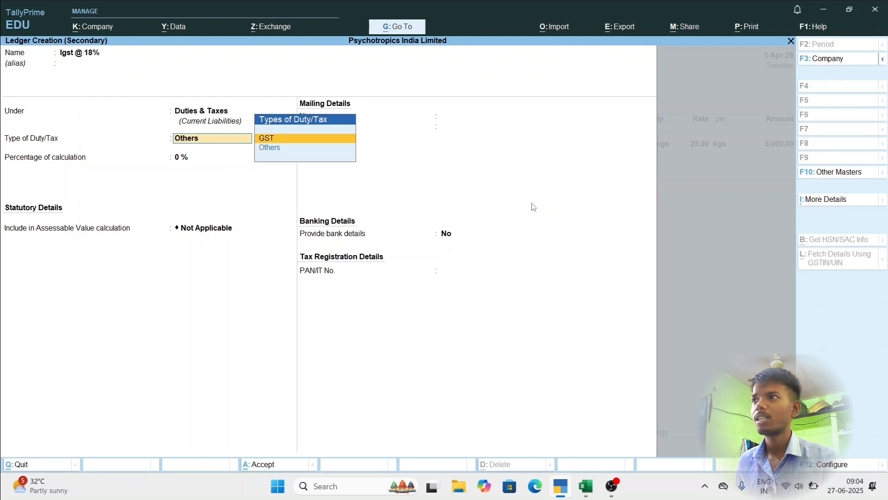
pyautogui.press('Return')
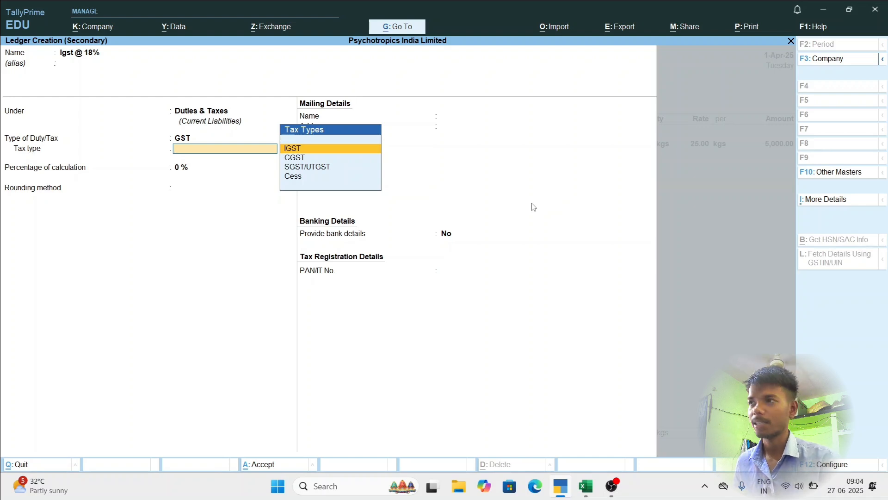
pyautogui.press('Down')
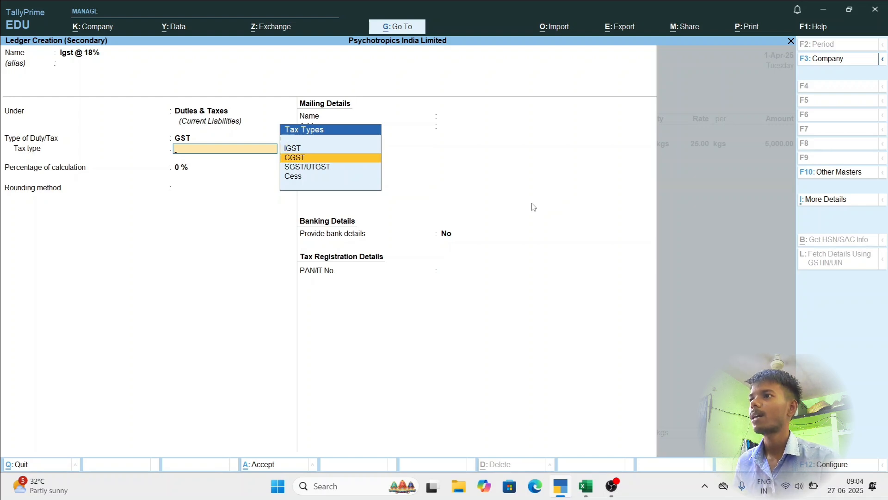
pyautogui.press('Up')
pyautogui.press('Return')
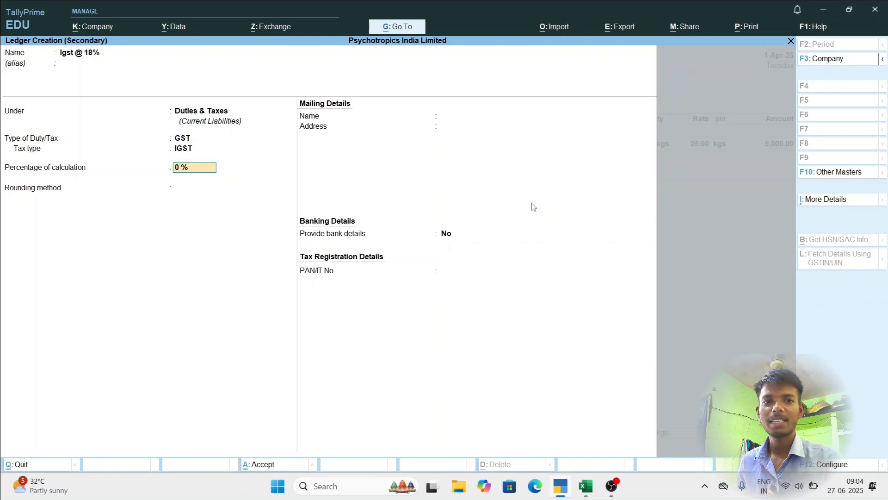
# Set the ledger's percentage of calculation to 18% with rounding Not Applicable, keep bank details at No, and save the ledger.
pyautogui.write('18')
pyautogui.press('Return')
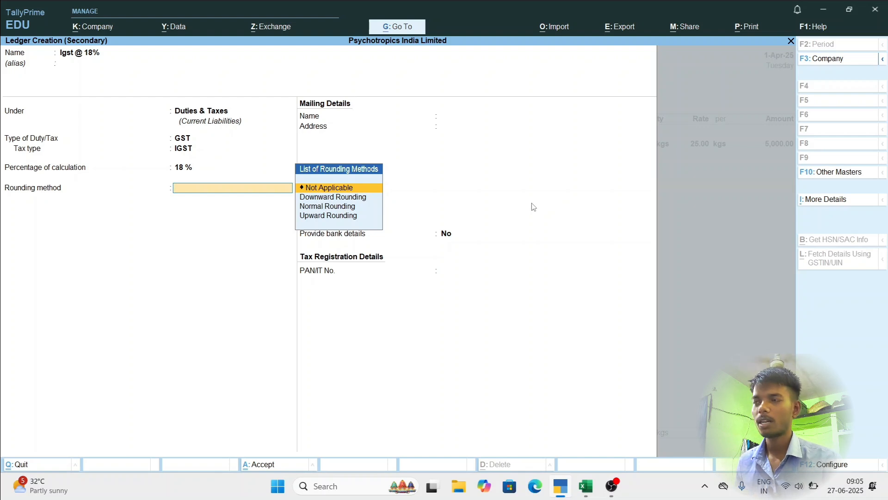
pyautogui.press('Return')
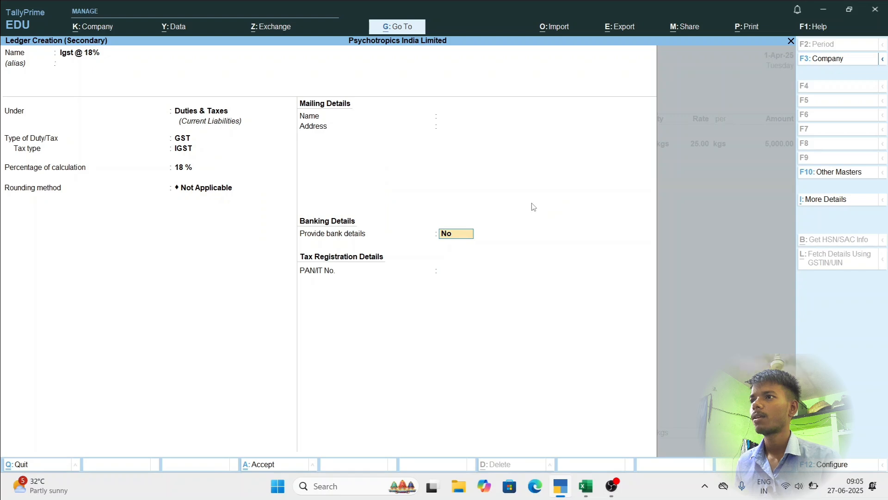
pyautogui.press('Return')
pyautogui.press('Return')
pyautogui.press('Return')
pyautogui.press('Return')
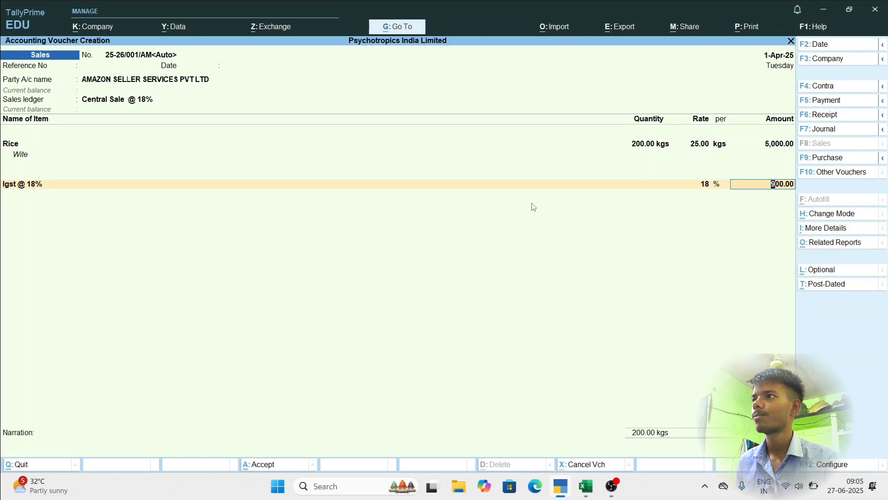
# Accept the calculated IGST amount in the voucher, leave the narration blank and save the sales voucher.
pyautogui.press('Return')
pyautogui.press('Return')
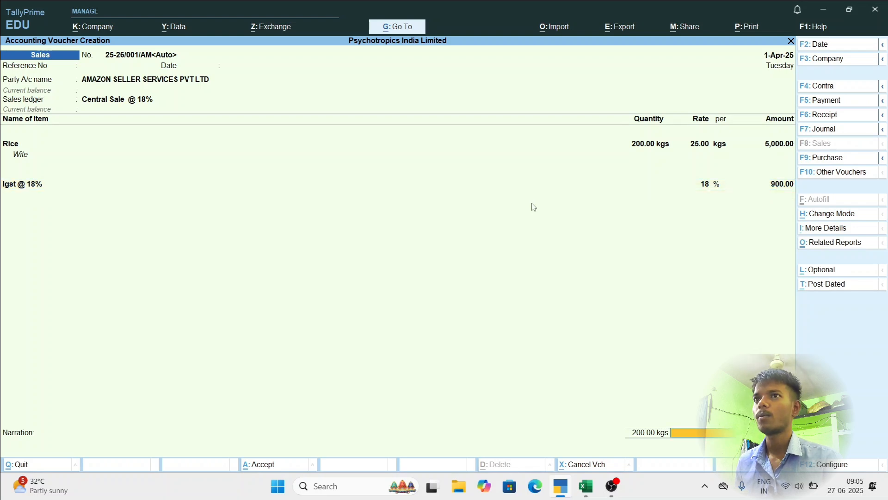
pyautogui.press('Return')
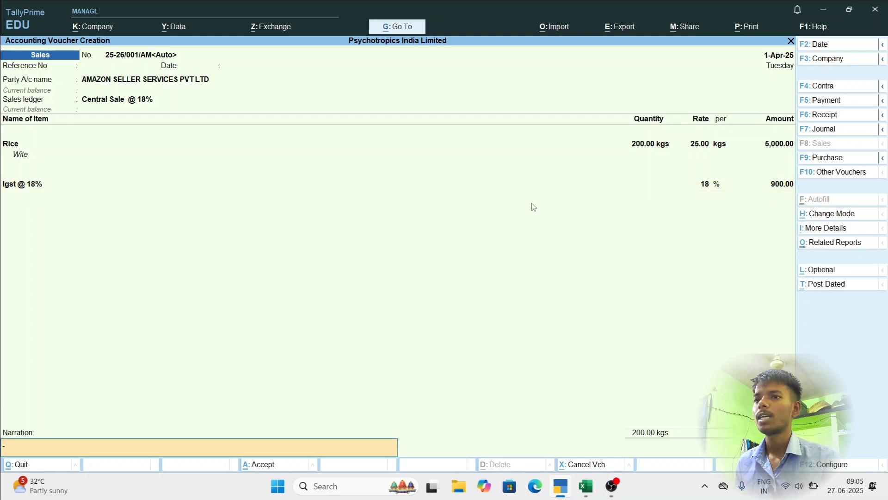
pyautogui.press('Return')
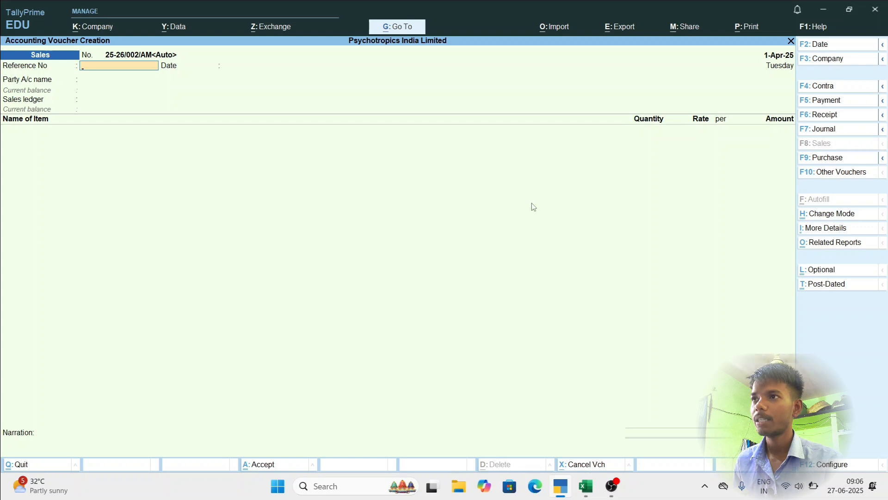
# Reopen the just-saved sales voucher and preview its Tax Invoice printout.
pyautogui.press('pageup')
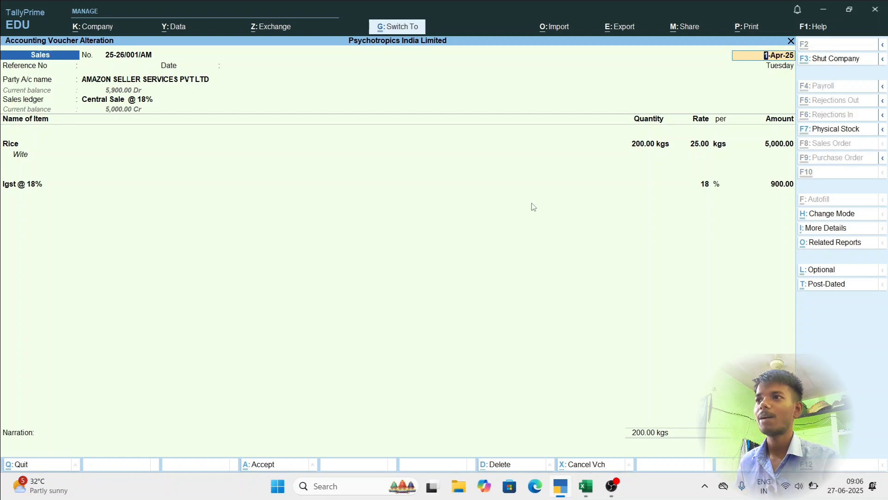
pyautogui.hotkey('ctrl', 'p')
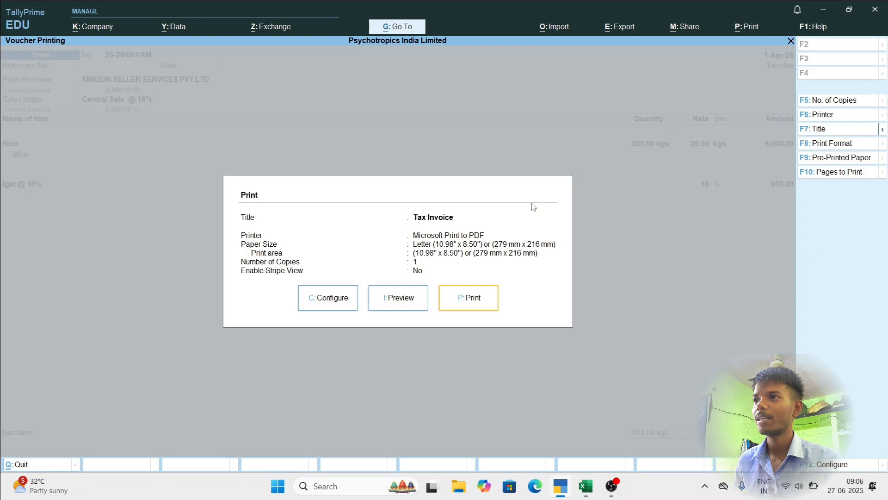
pyautogui.press('Left')
pyautogui.press('Return')
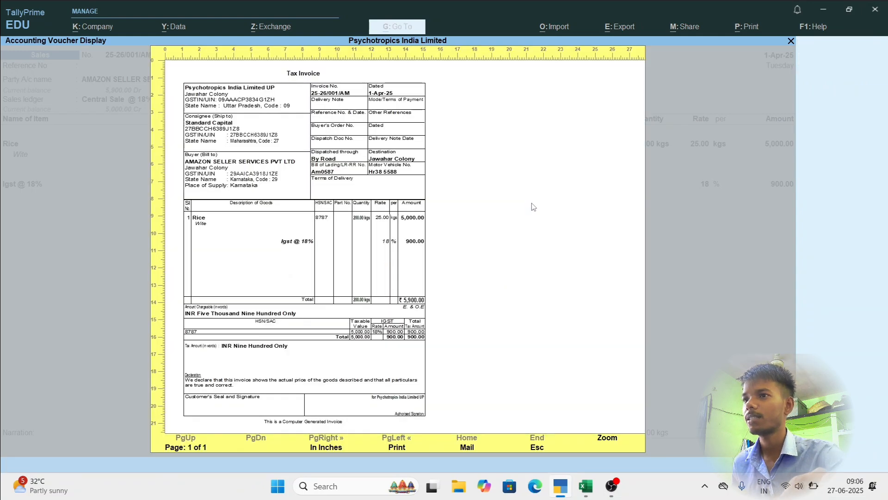
# Enlarge the Tax Invoice preview and examine the party, dispatch, item, IGST and declaration sections over the whole page.
pyautogui.click(607, 440)
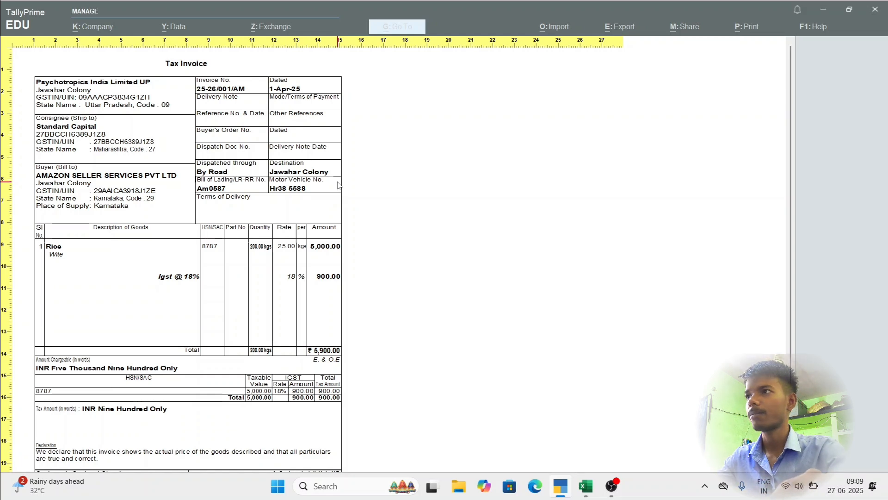
pyautogui.scroll(-1, 304, 171)
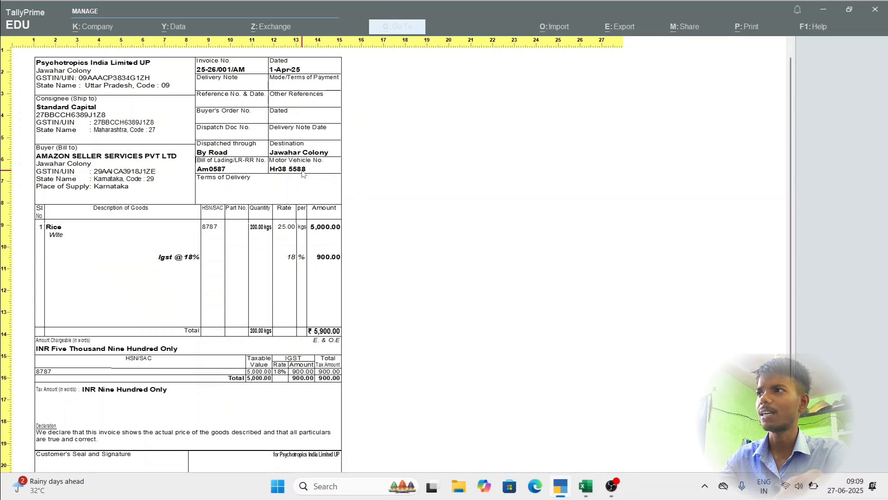
pyautogui.scroll(-1, 304, 173)
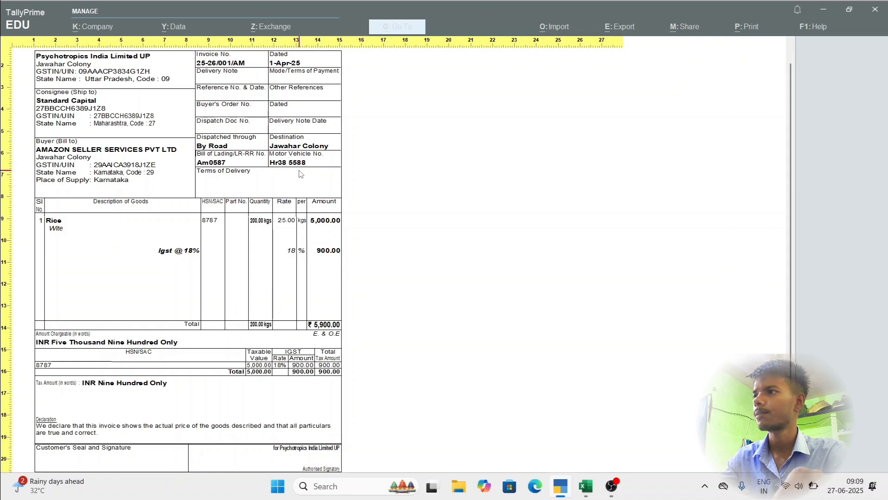
pyautogui.scroll(-3, 304, 178)
pyautogui.scroll(-2, 306, 180)
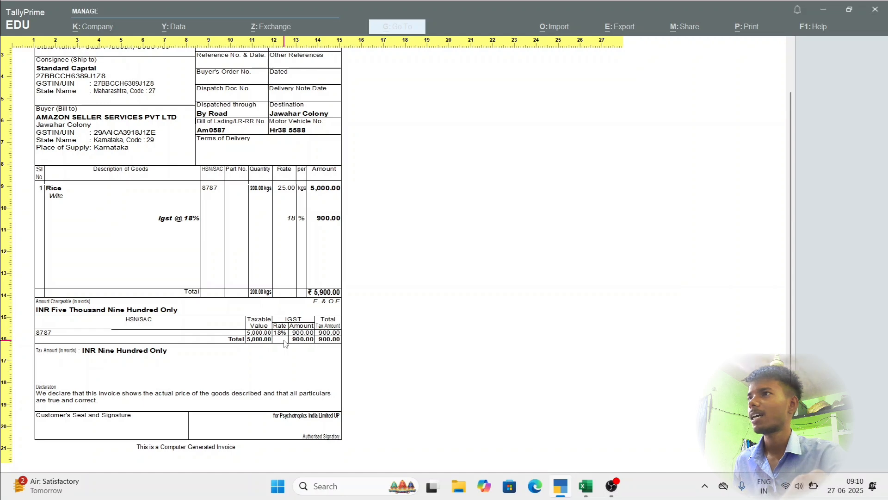
pyautogui.scroll(1, 311, 324)
pyautogui.scroll(-1, 312, 338)
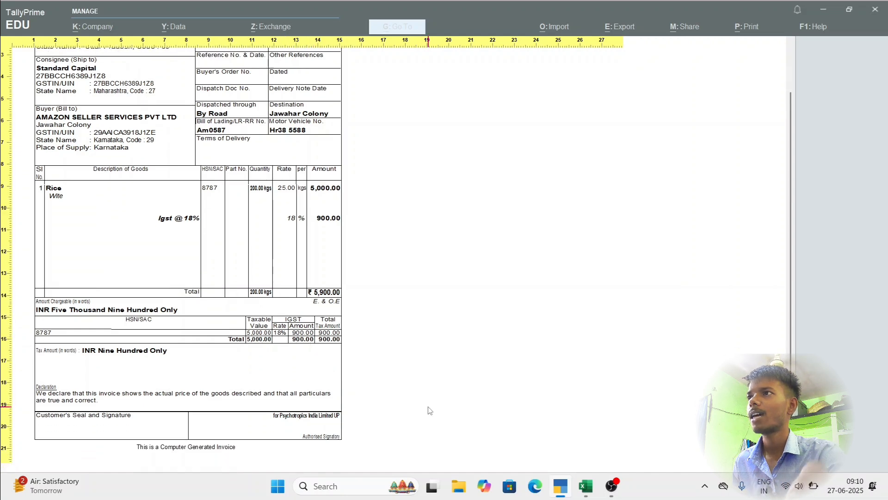
pyautogui.scroll(2, 430, 410)
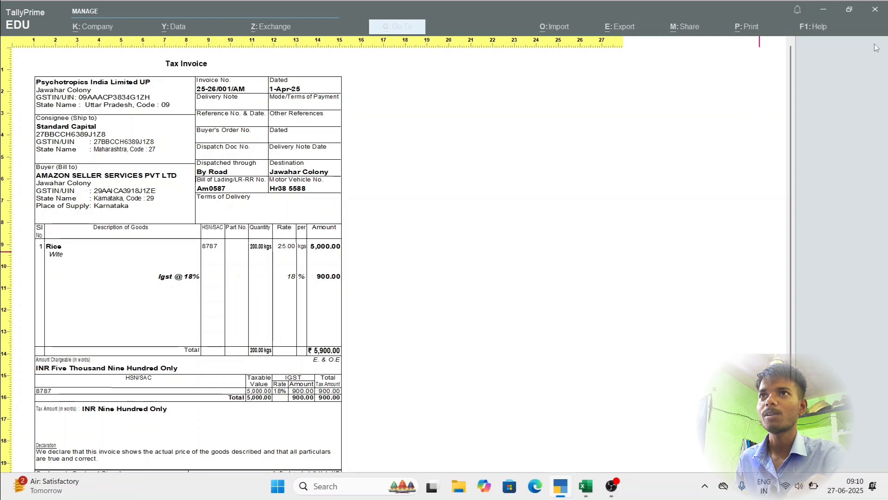
# Close the enlarged invoice and its preview, and leave voucher printing without printing to return to the sales voucher.
pyautogui.click(872, 9)
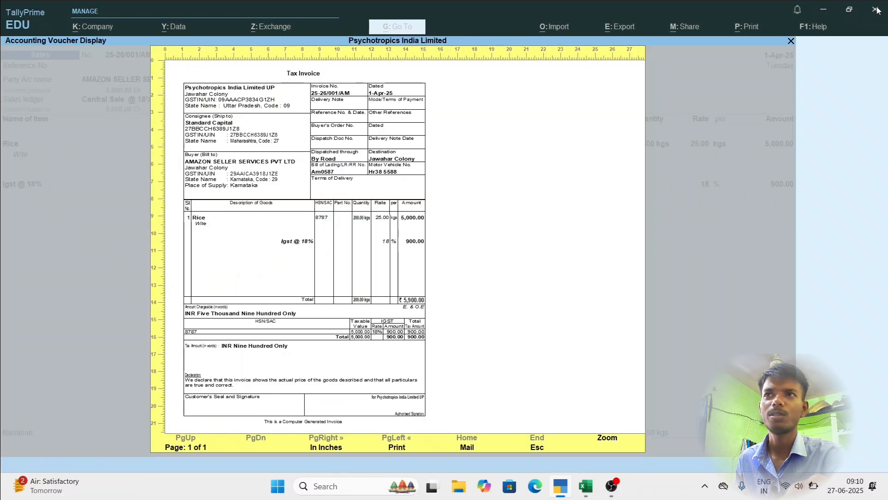
pyautogui.click(791, 41)
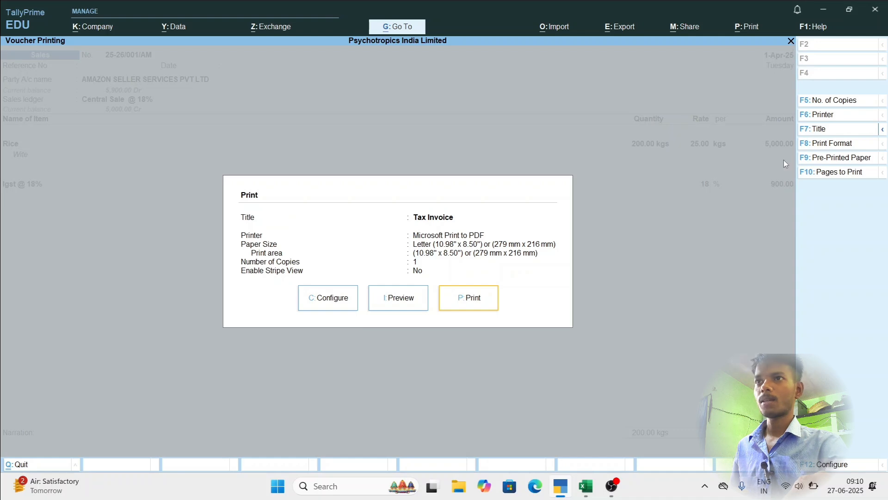
pyautogui.press('Escape')
pyautogui.press('Escape')
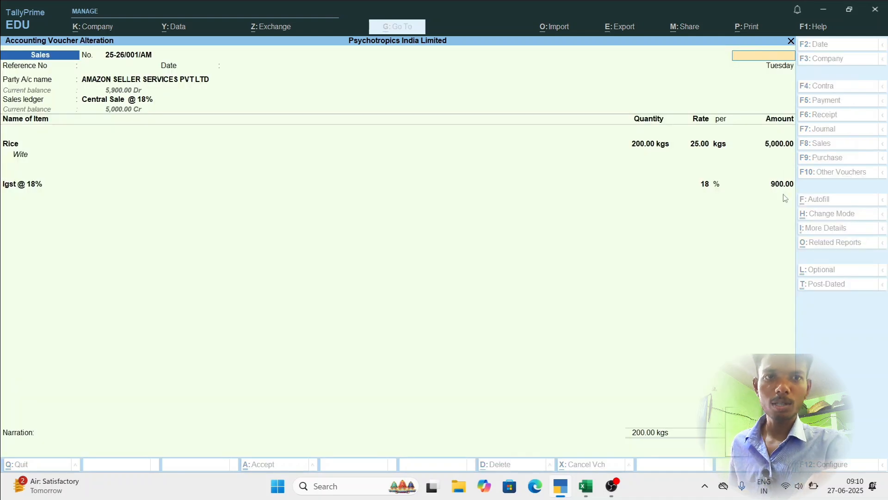